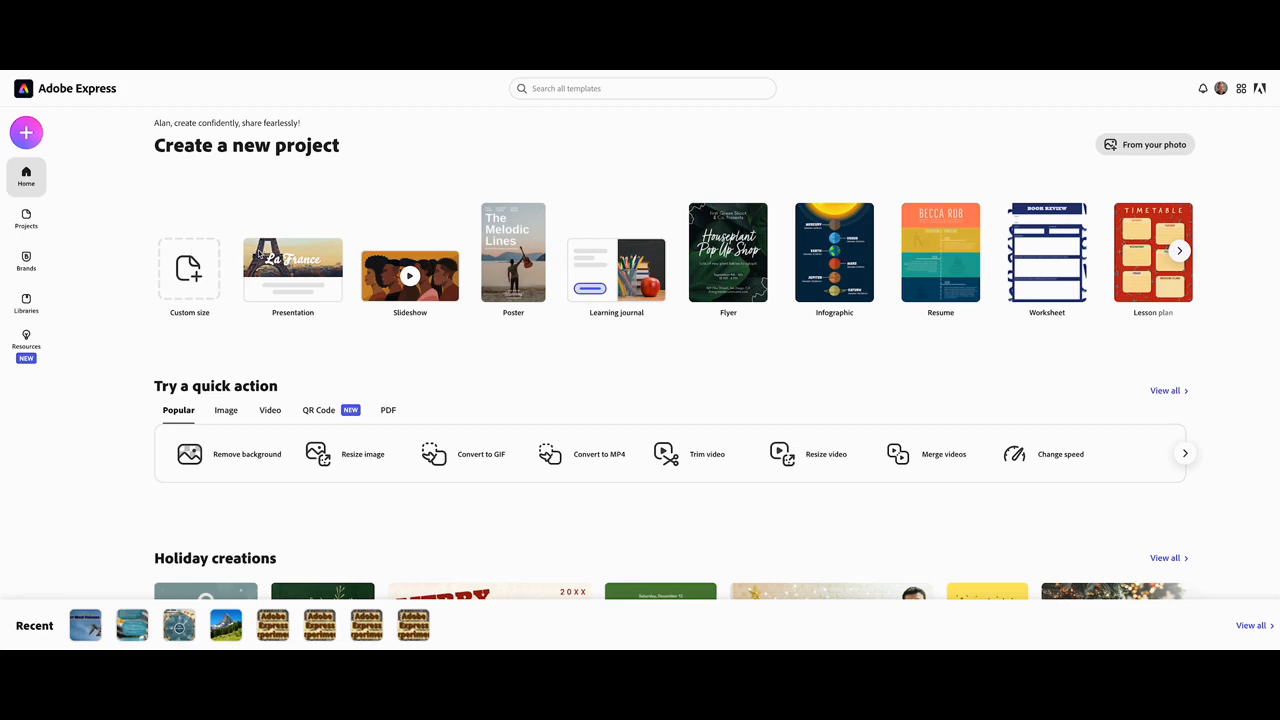
Start a new custom-size project of 1000 by 400 px.
click(26, 132)
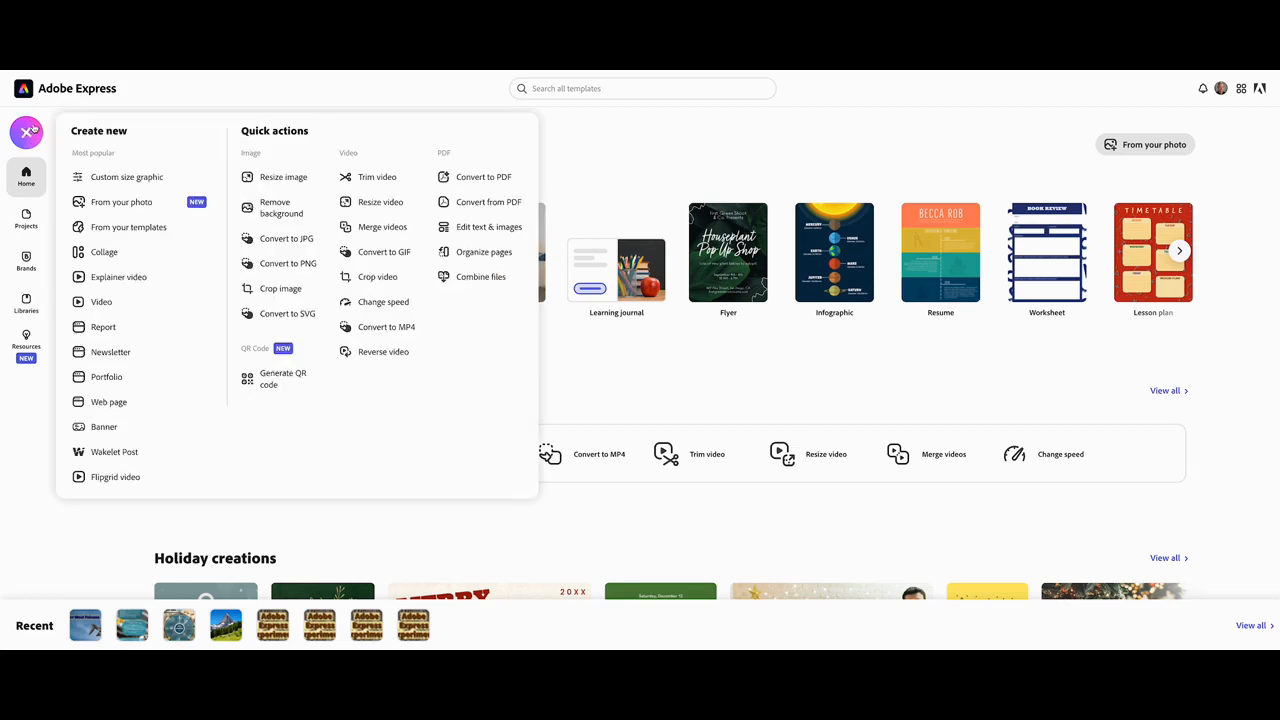
click(121, 178)
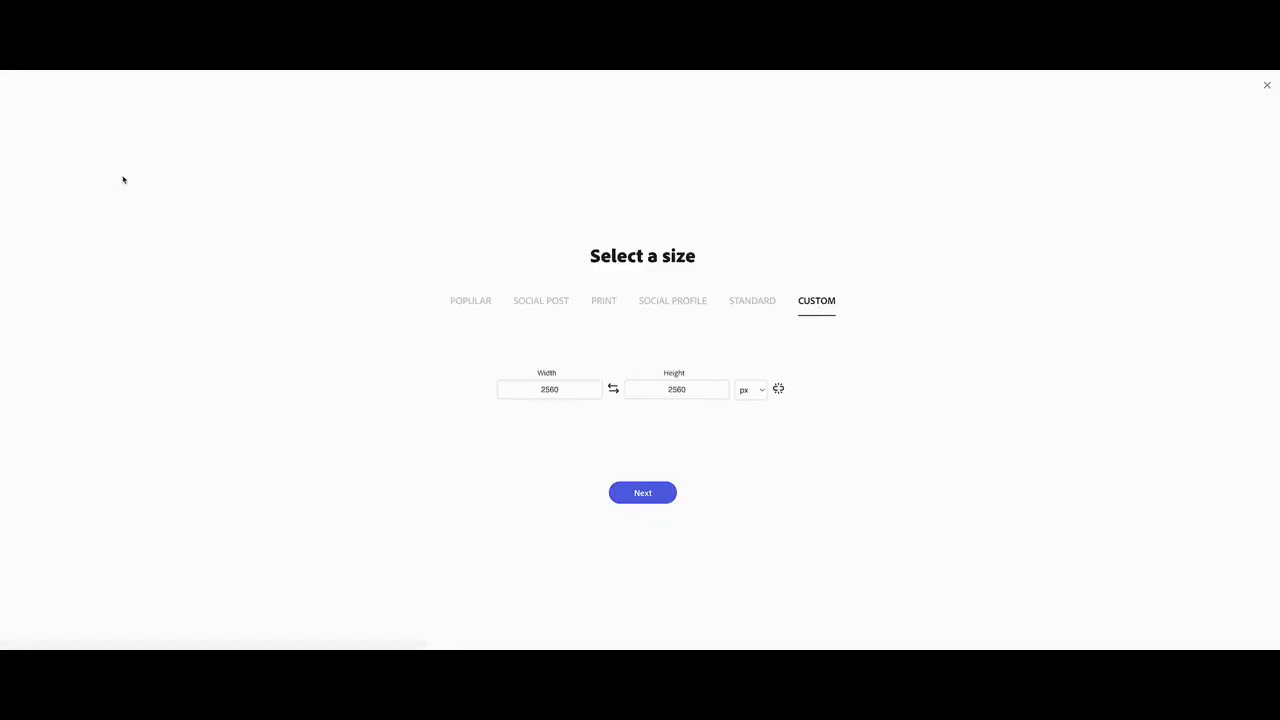
drag(574, 389, 519, 390)
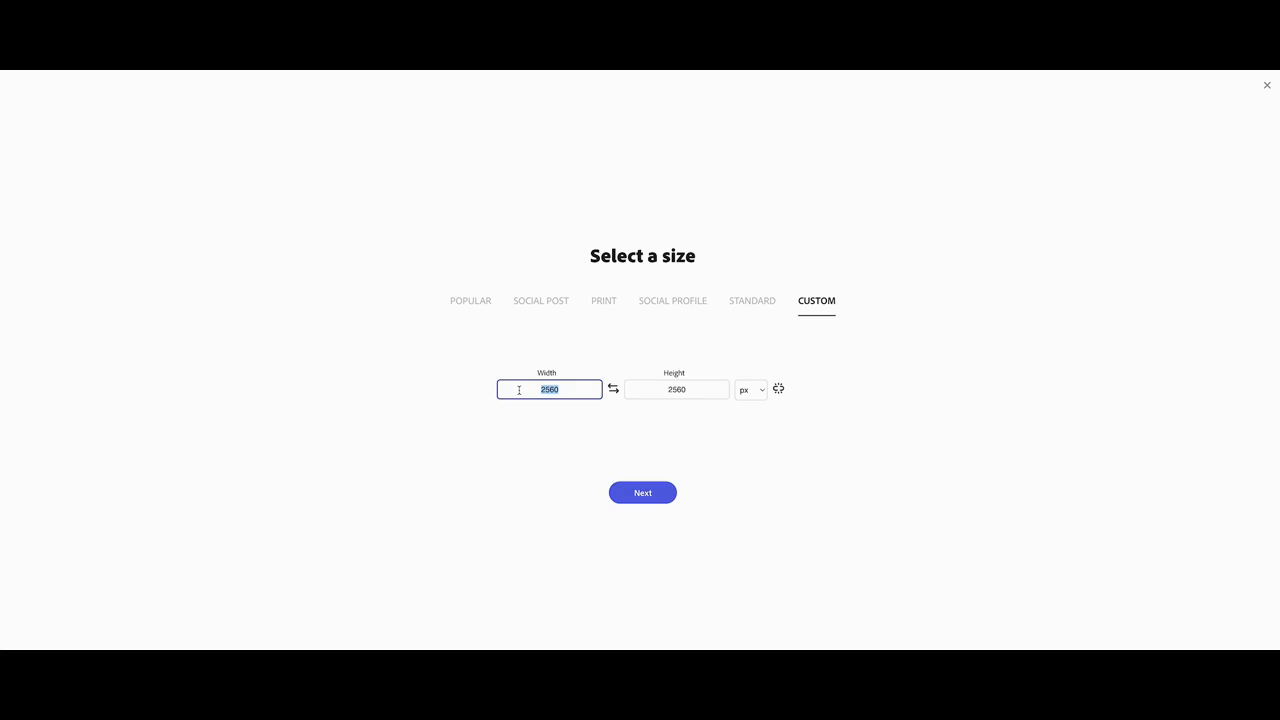
text(1000)
drag(692, 386, 654, 387)
text(400)
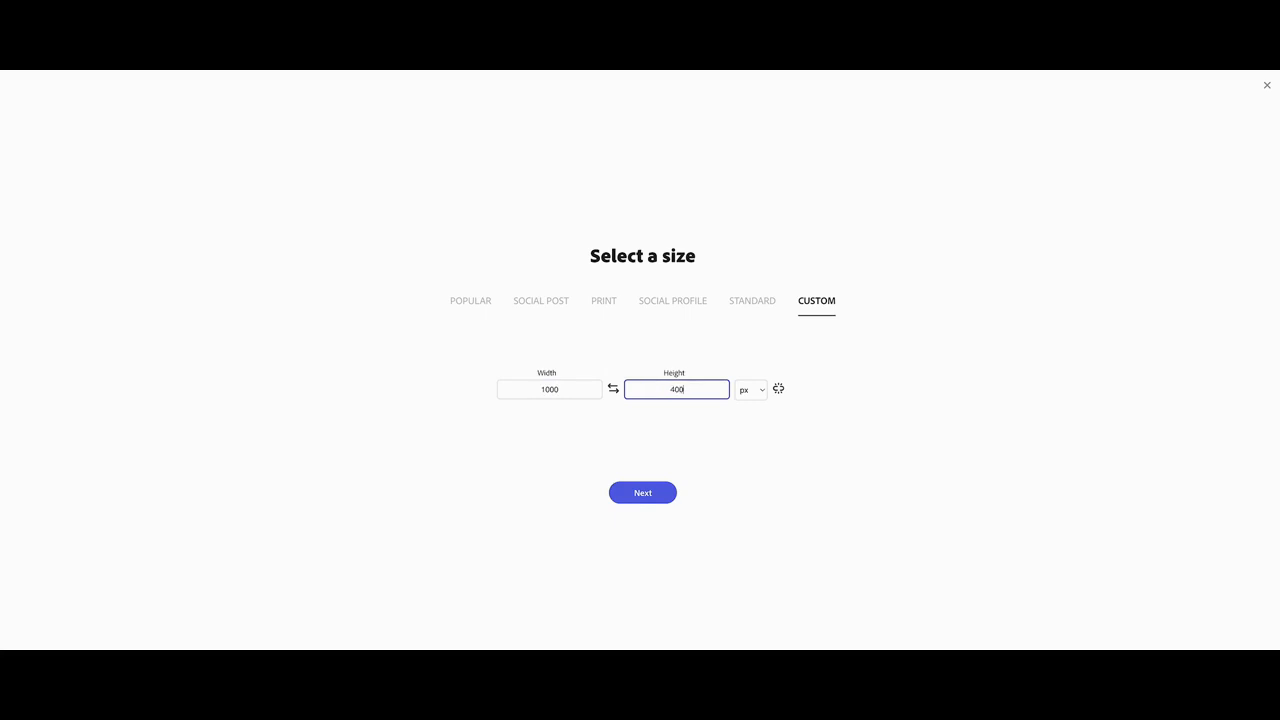
click(643, 493)
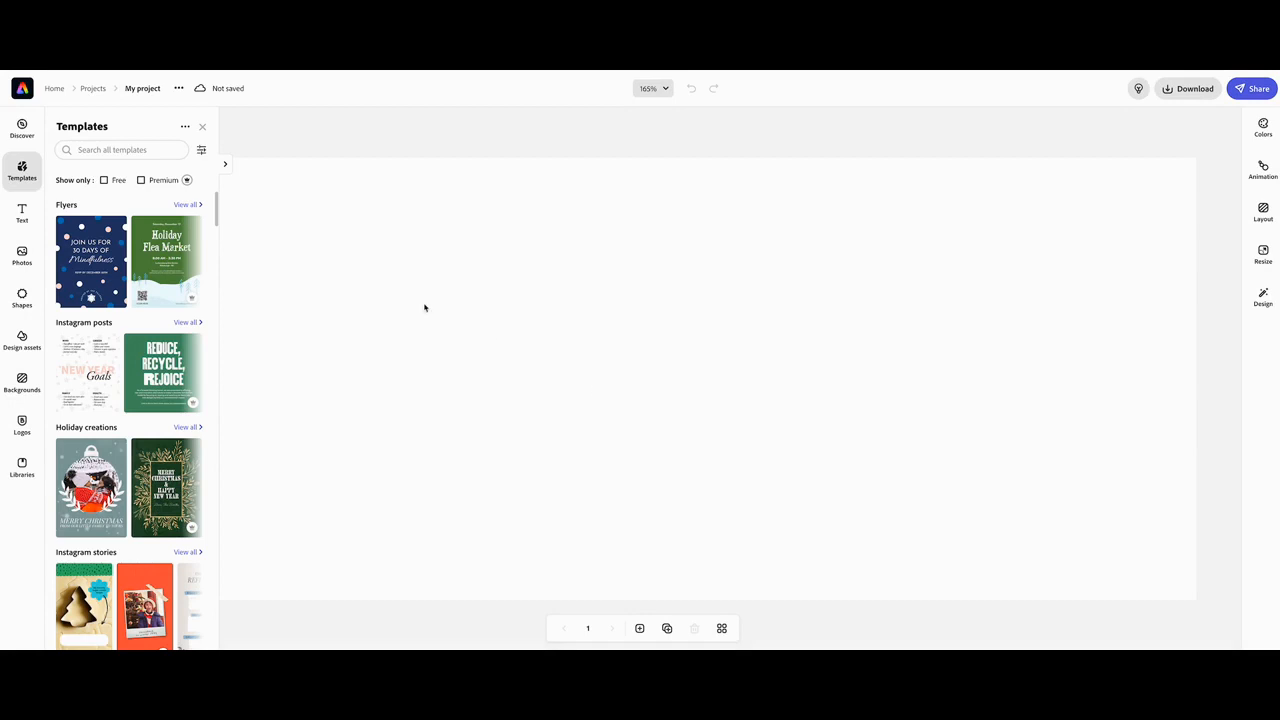
Search stock photos for 'lion on rock', add the lying lion photo and make it the page background.
click(23, 259)
click(146, 190)
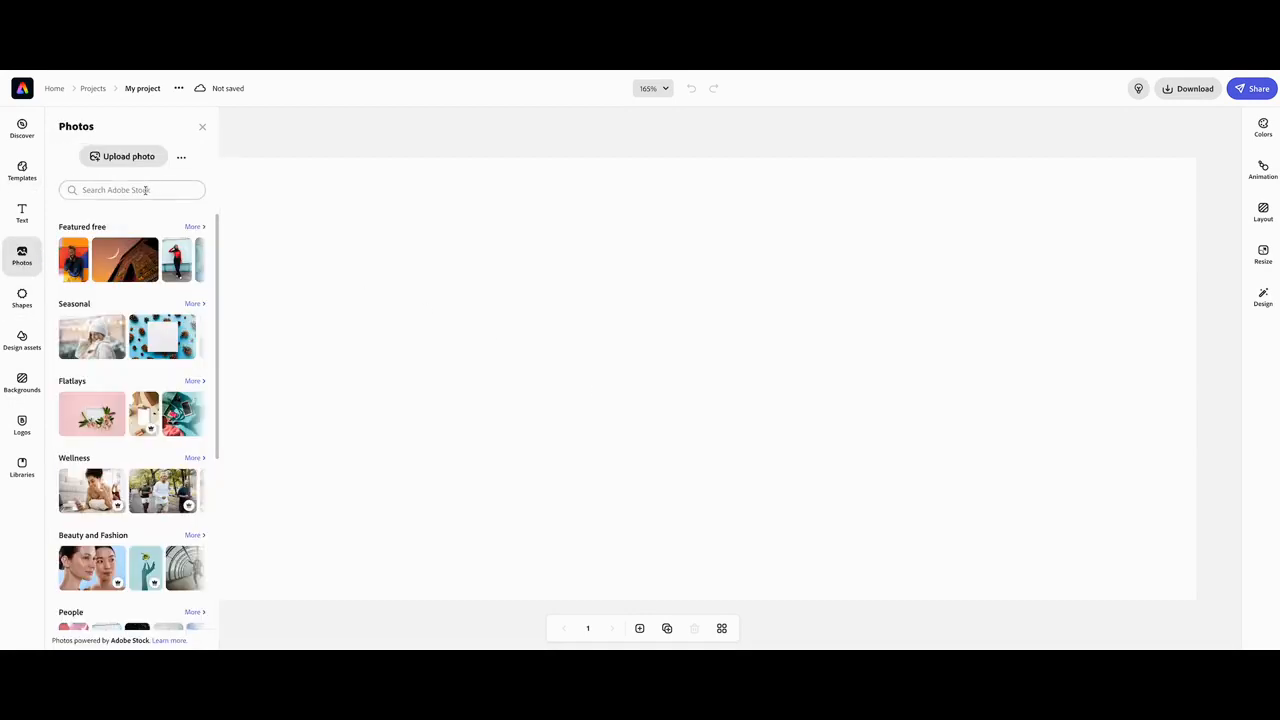
text(lio)
key(BackSpace)
key(BackSpace)
text(l)
key(Return)
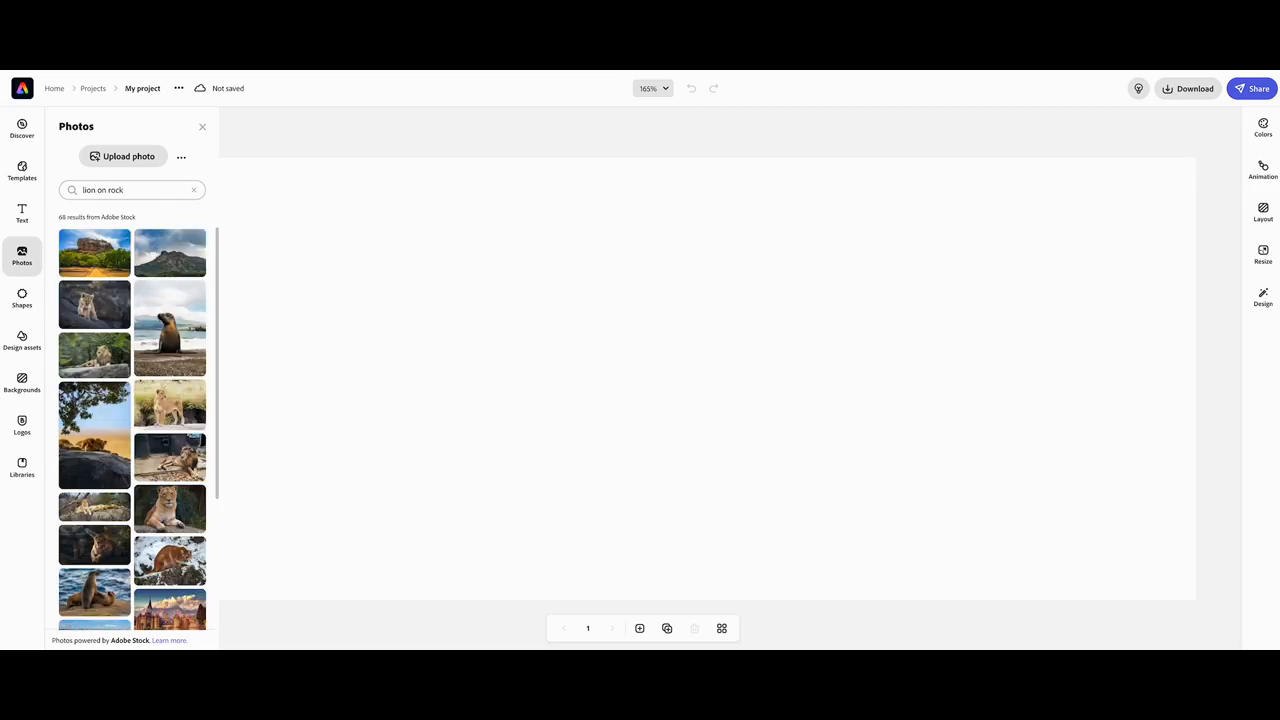
click(106, 345)
click(594, 308)
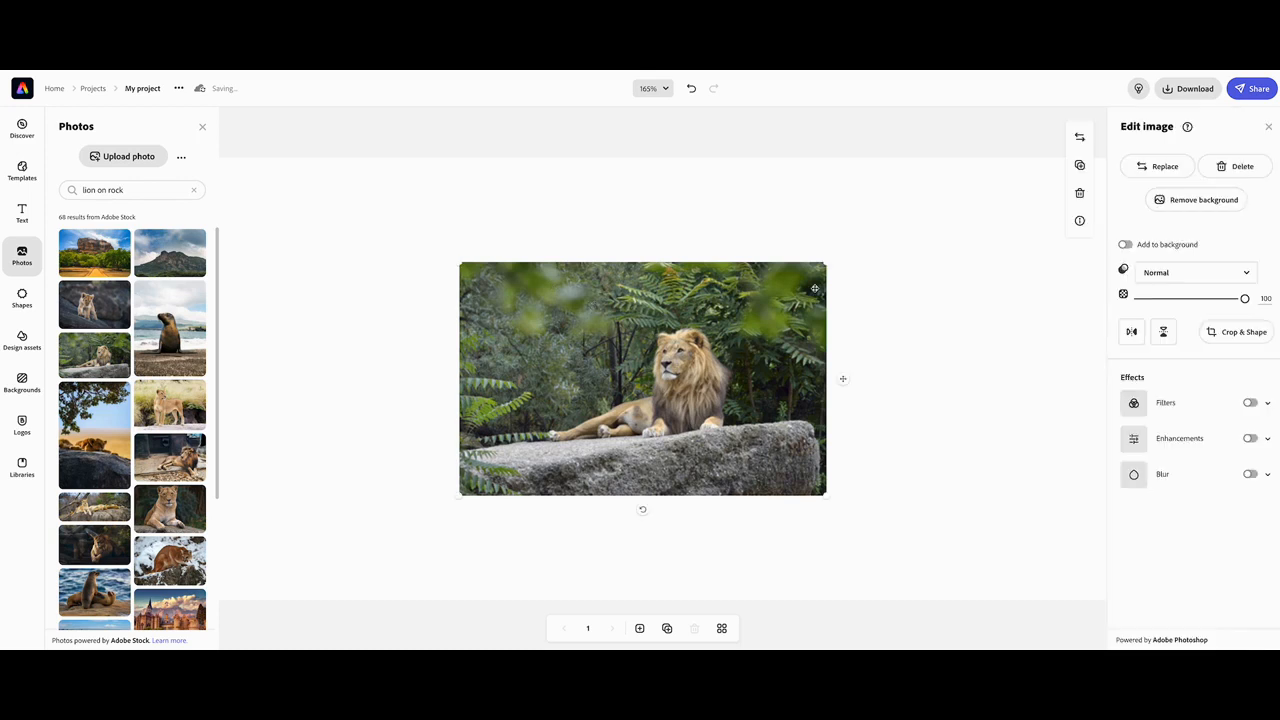
click(1126, 245)
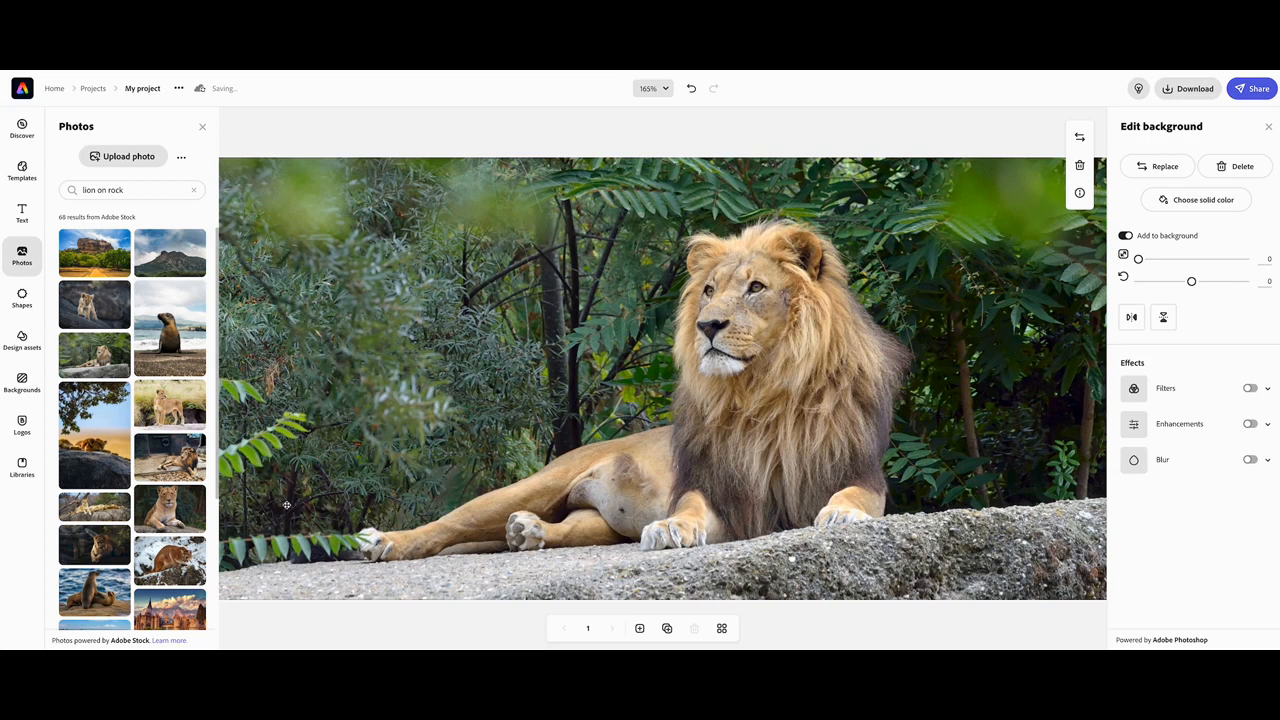
Add the same lion photo again as a second image and move it toward the canvas centre.
click(97, 355)
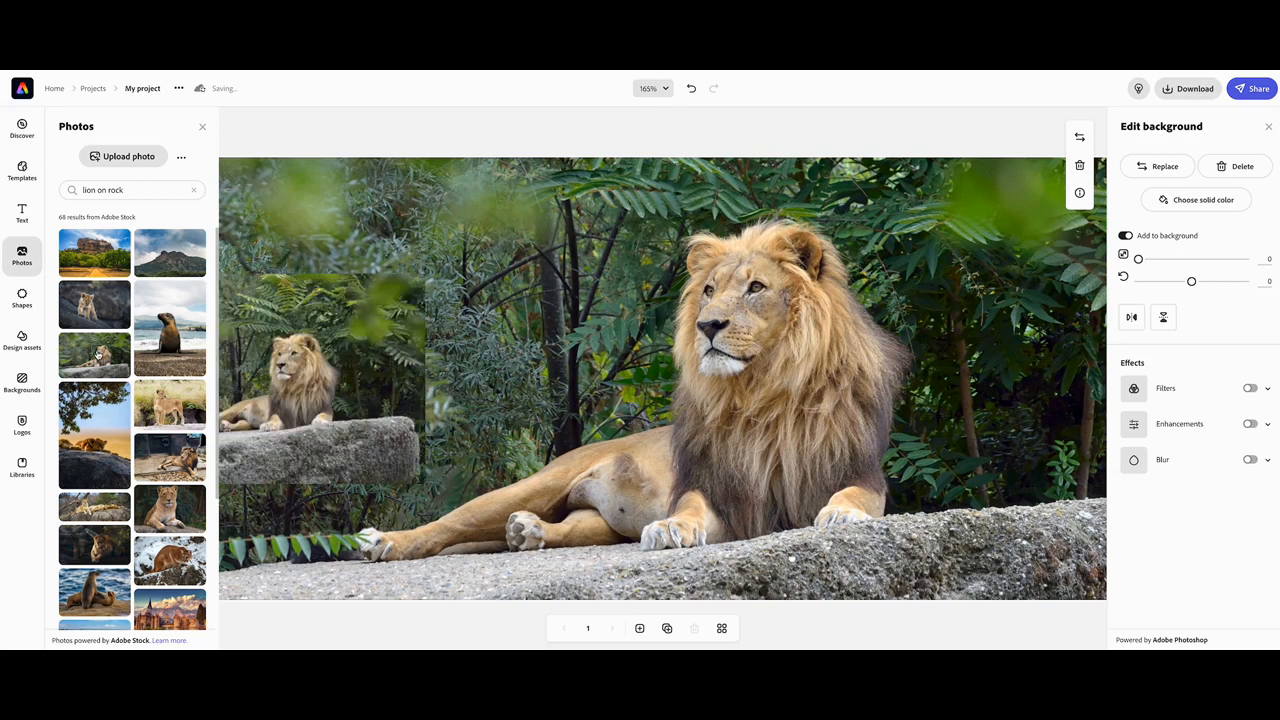
drag(288, 354, 540, 372)
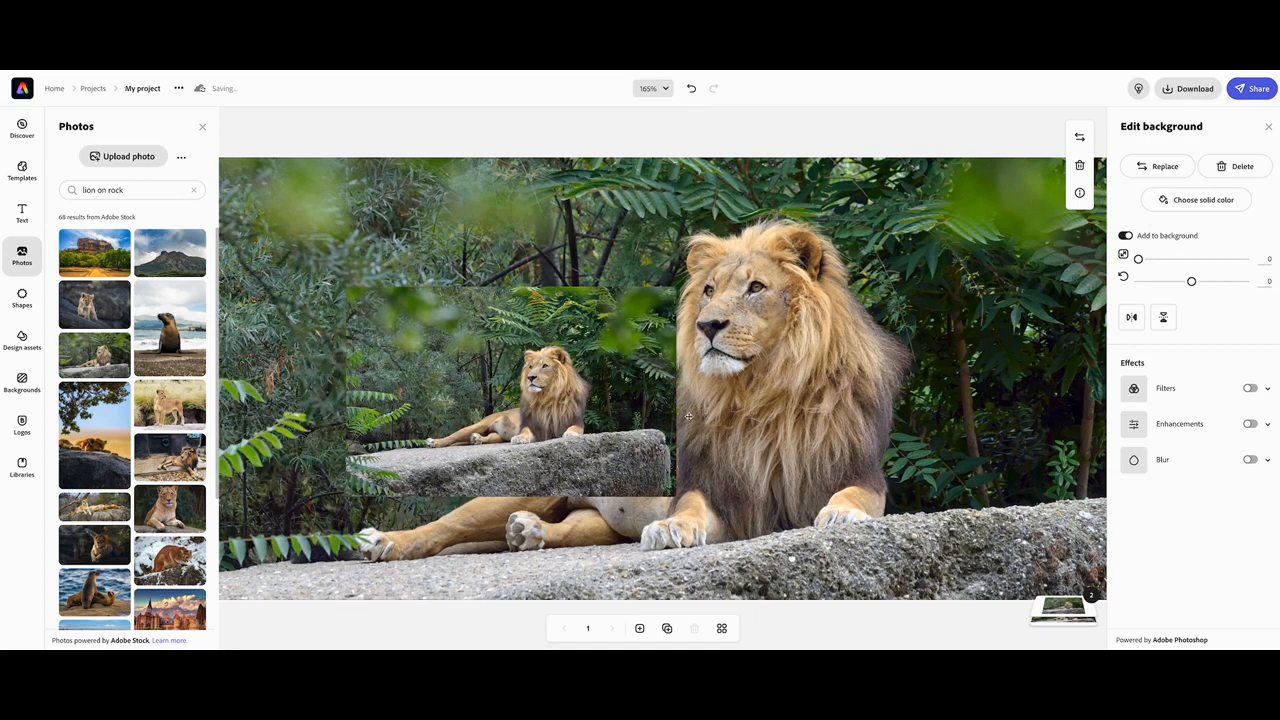
Remove the background from the second lion image and accept the cutout.
click(638, 415)
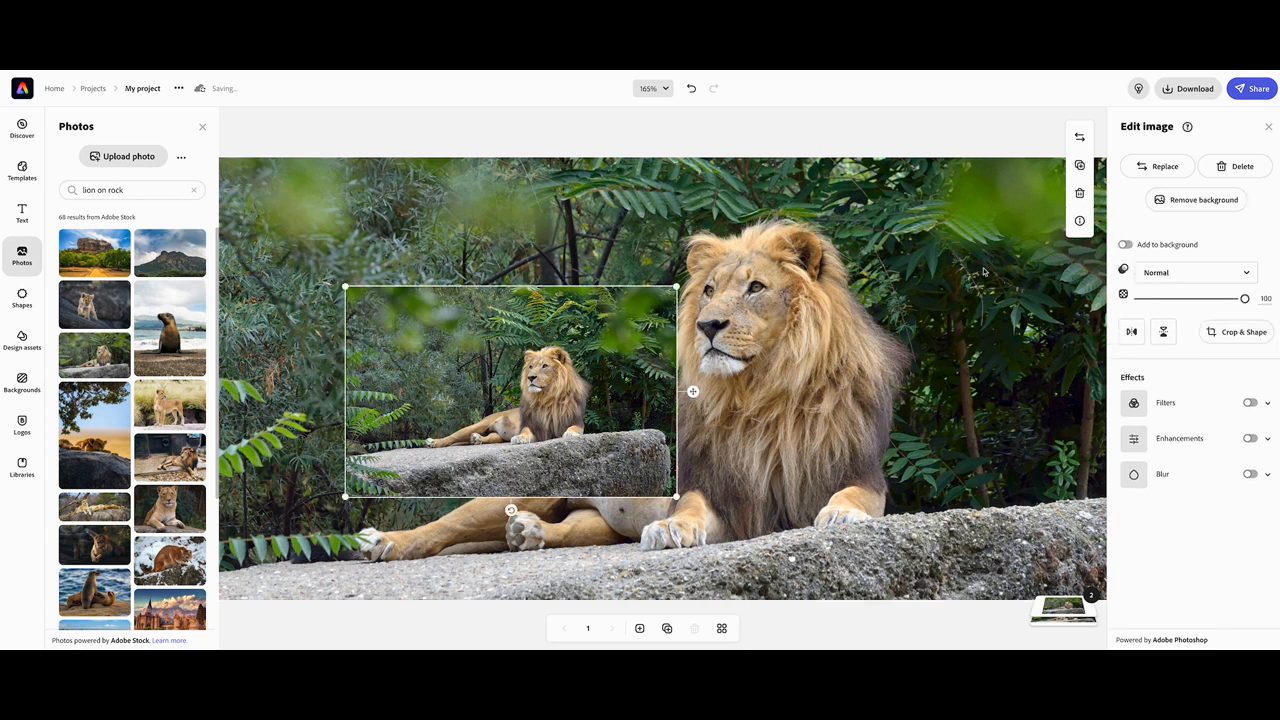
click(1168, 204)
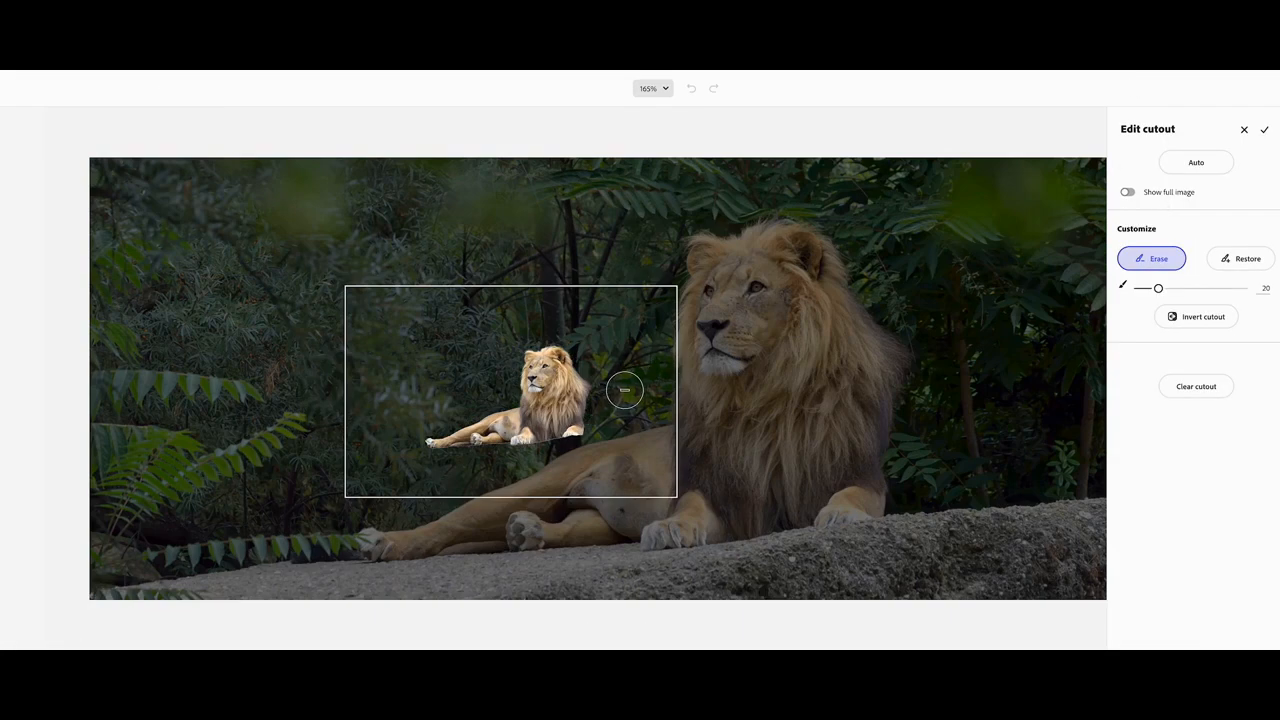
click(1264, 129)
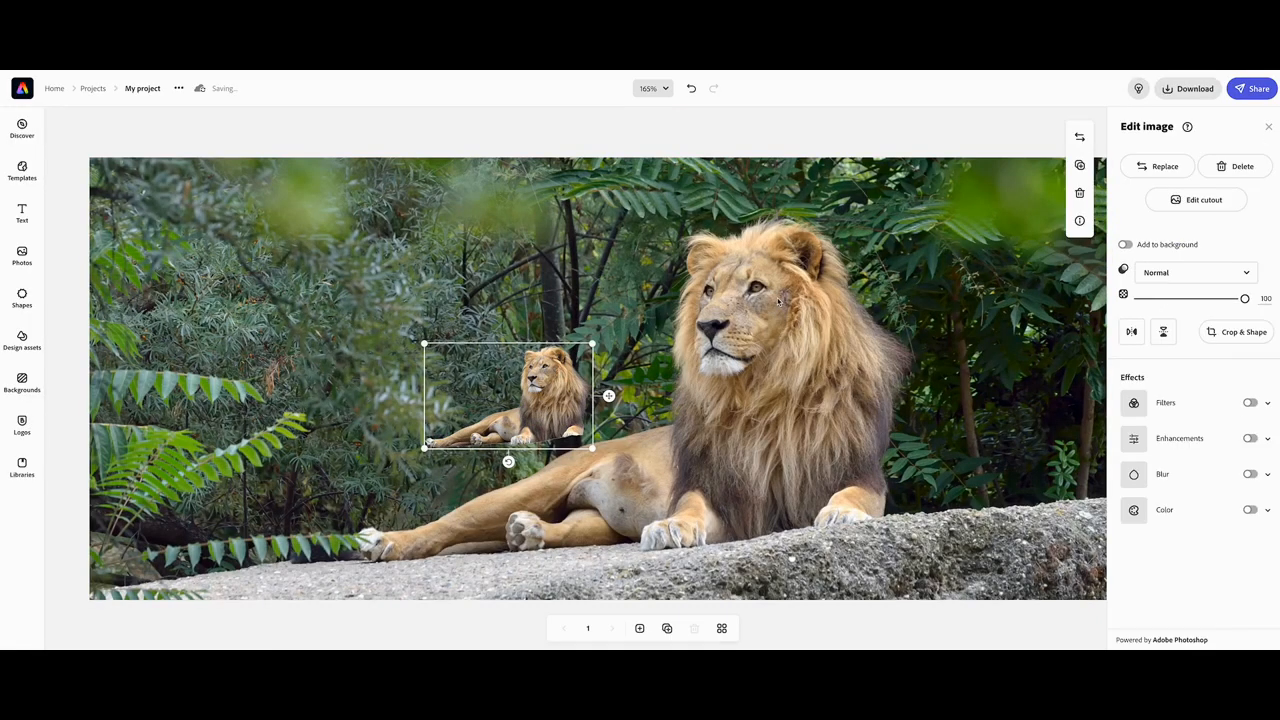
Scale and position the cut-out lion so it lines up exactly over the lion in the background.
drag(553, 394, 785, 402)
drag(656, 353, 407, 195)
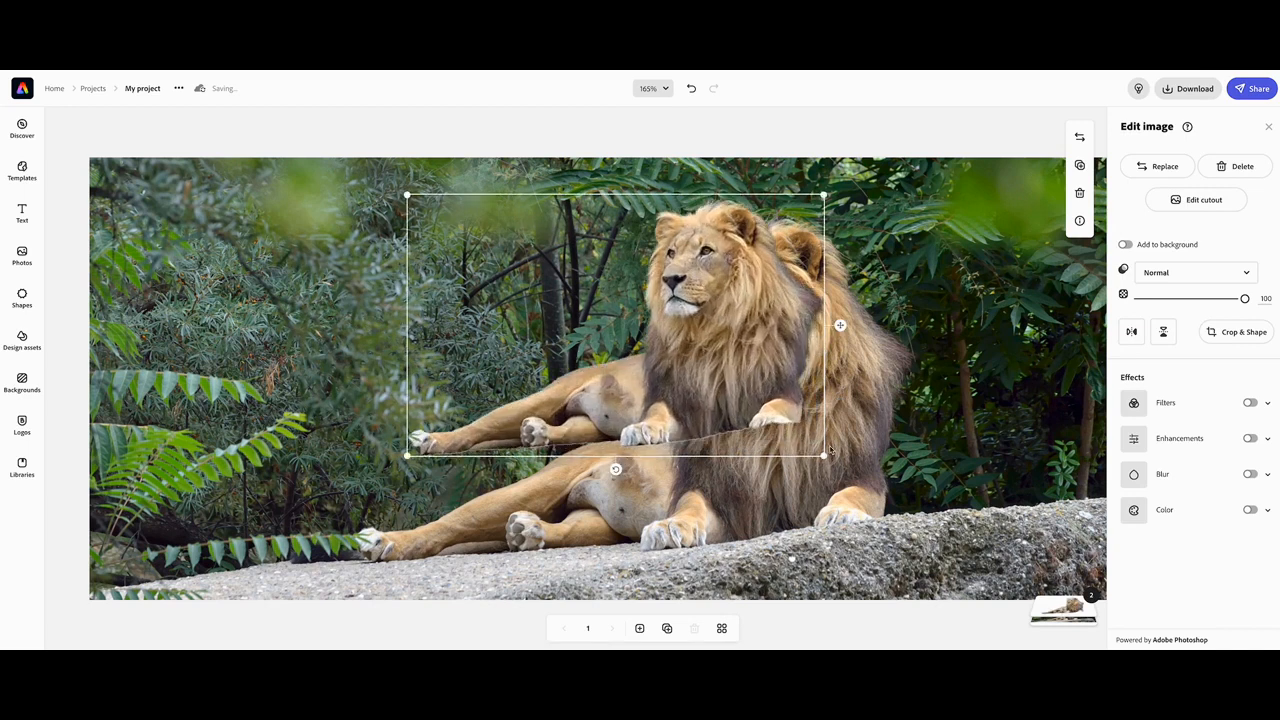
drag(823, 456, 985, 557)
drag(842, 441, 805, 457)
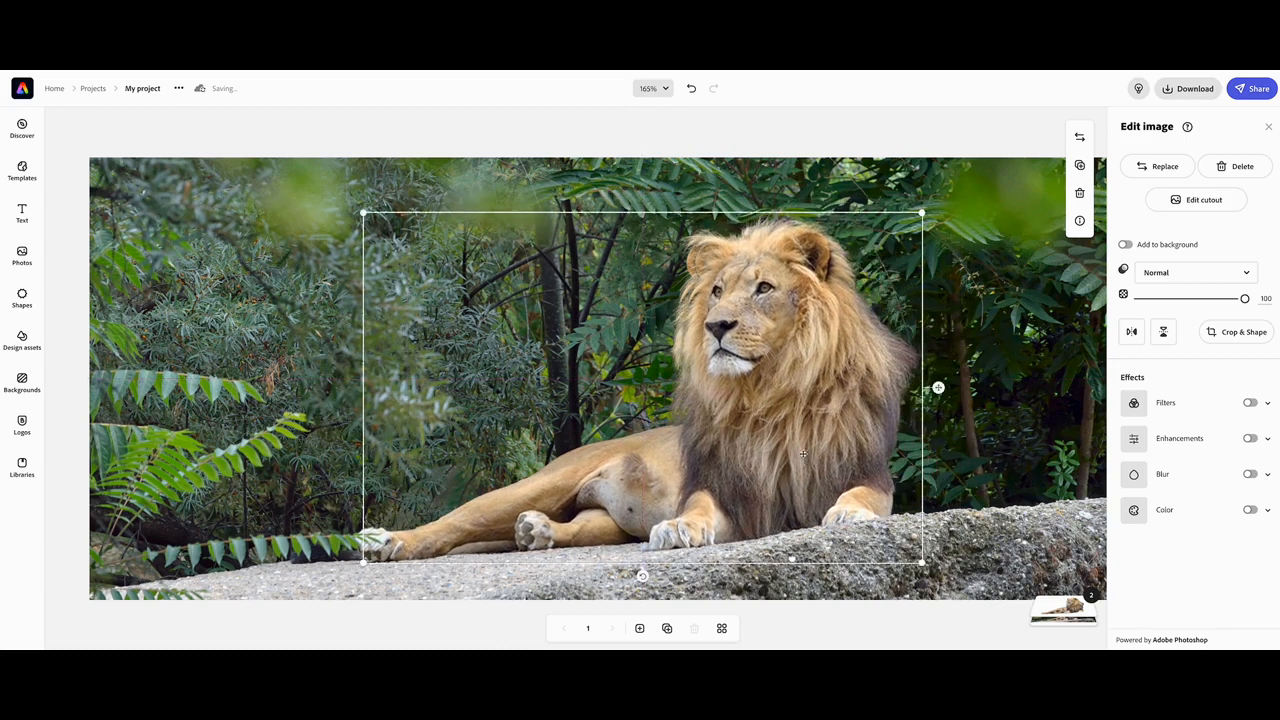
drag(363, 213, 336, 196)
drag(637, 335, 637, 338)
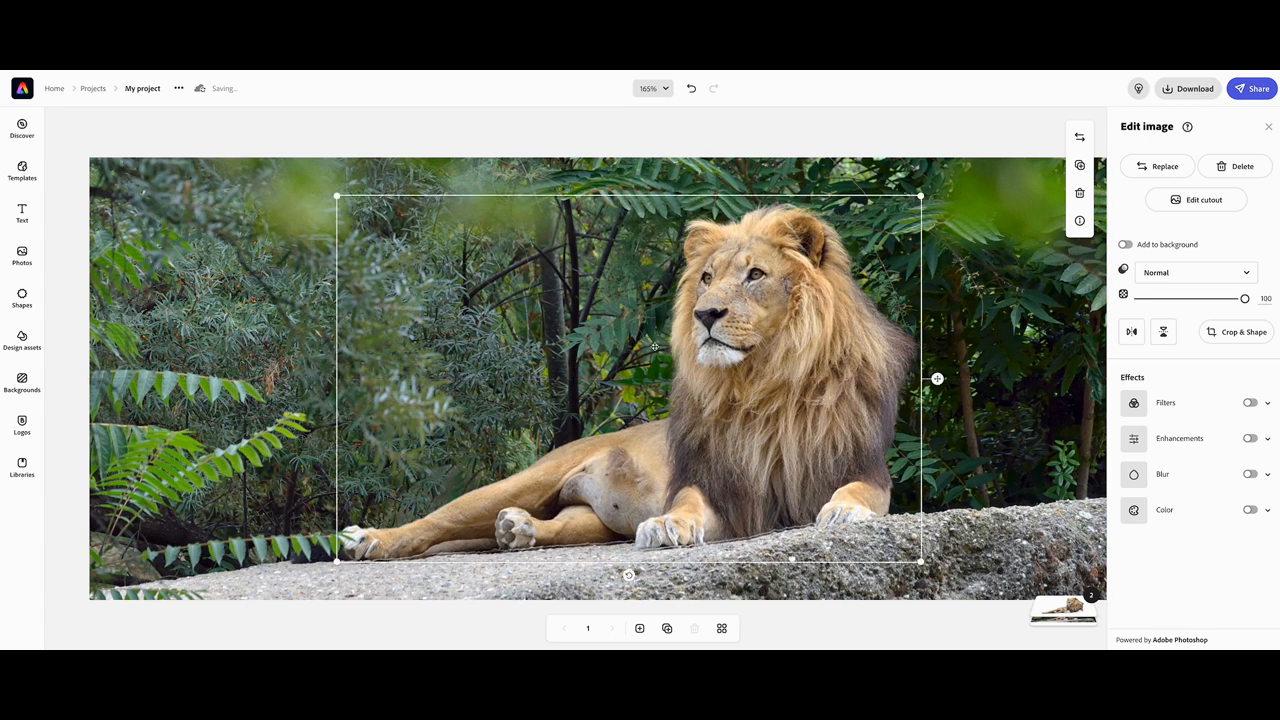
Apply the Grayscale filter to the background photo.
click(993, 289)
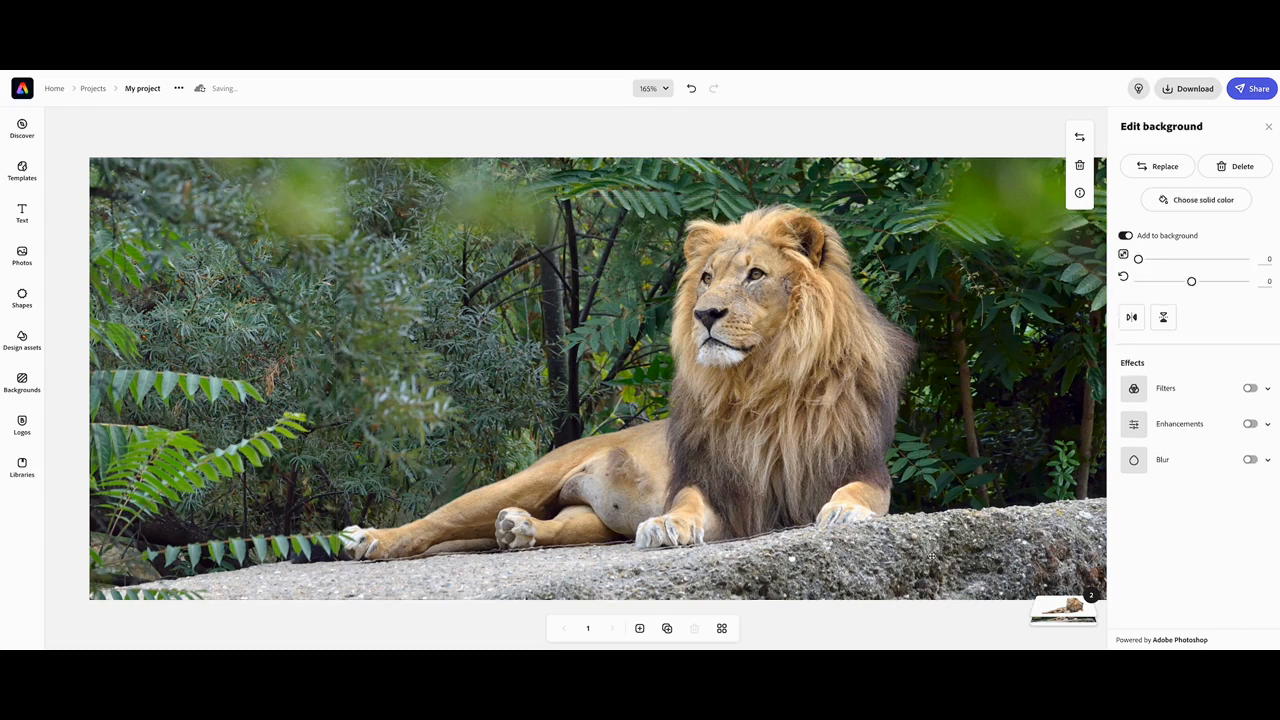
click(1076, 610)
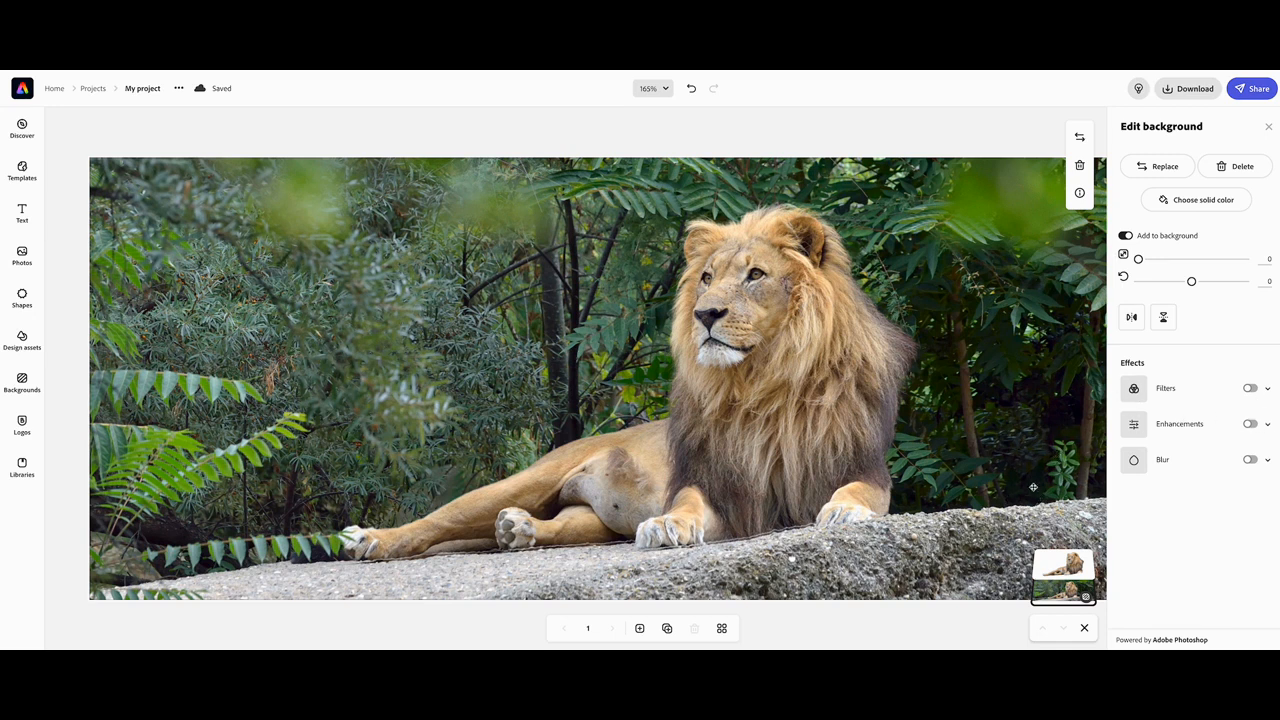
click(1250, 388)
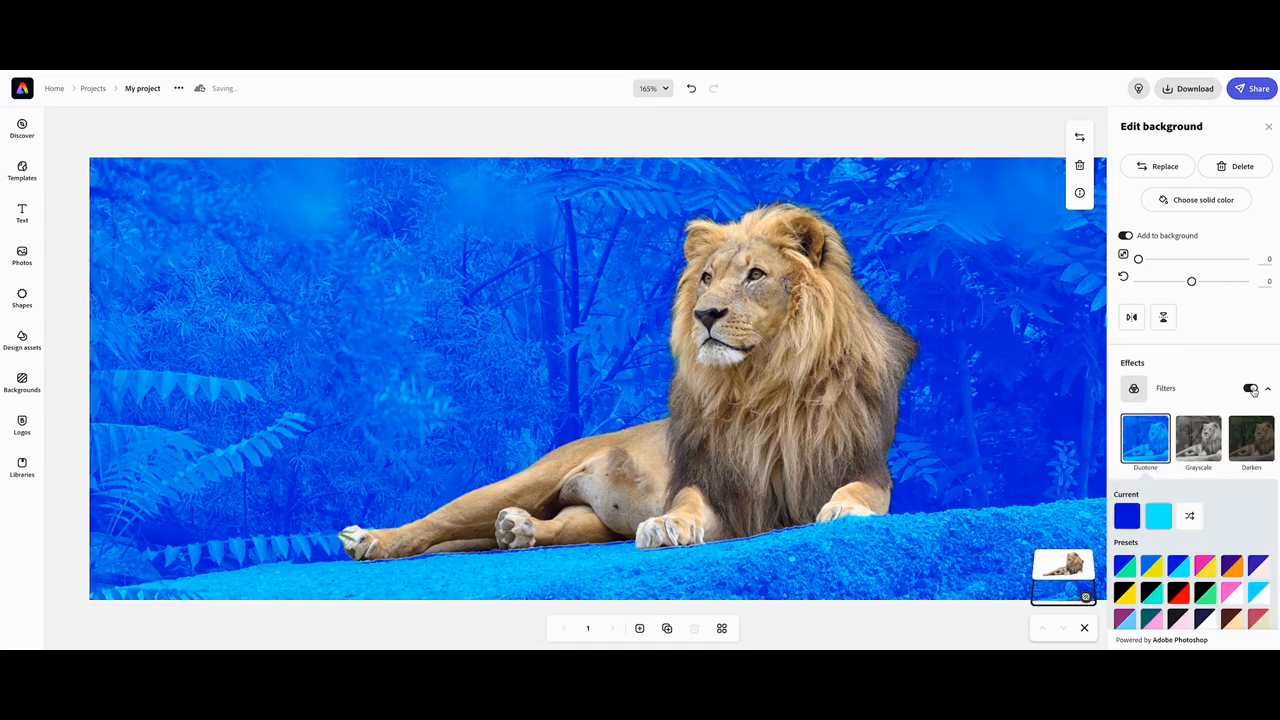
click(1202, 454)
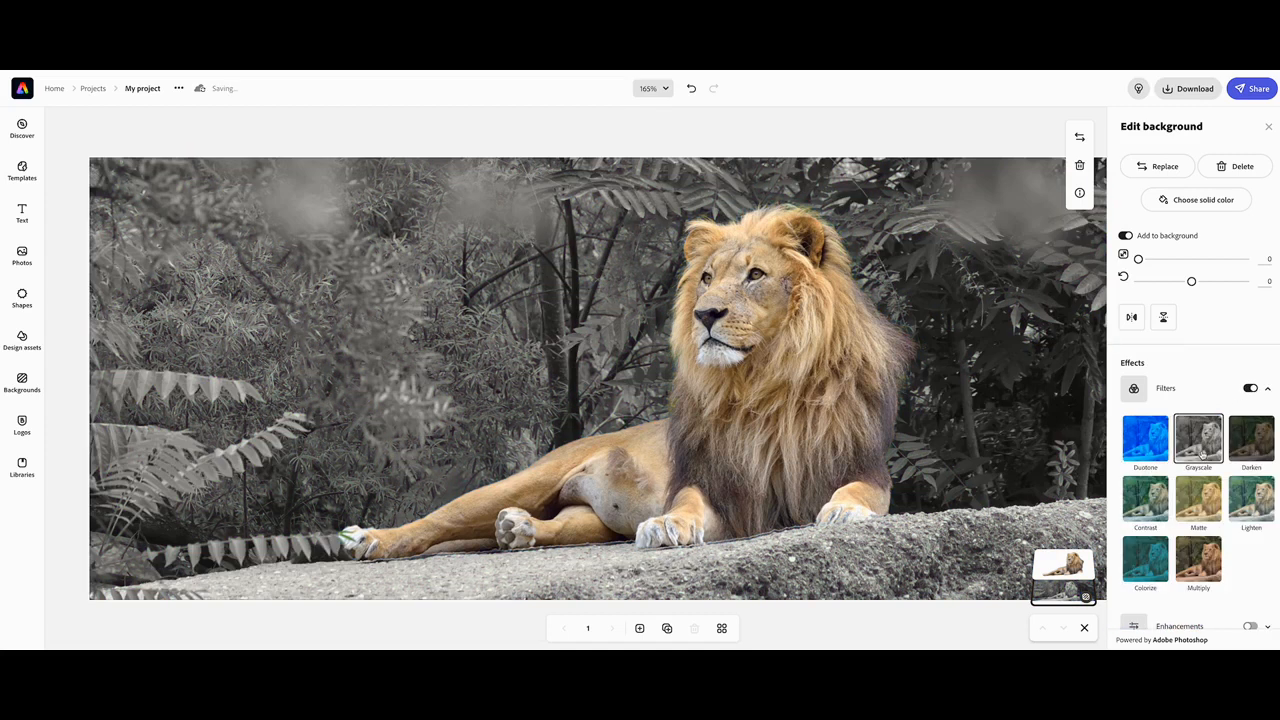
Turn on Enhancements for the cut-out lion and raise its saturation to 30.
click(826, 354)
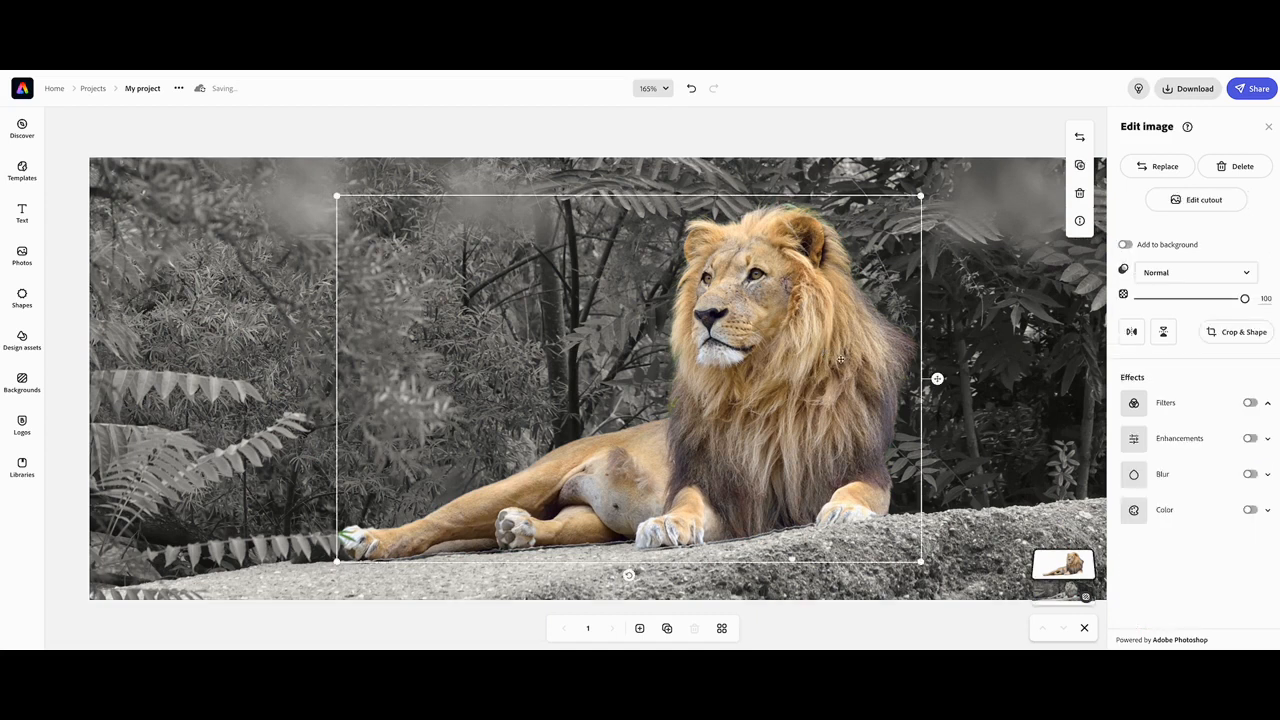
click(1250, 438)
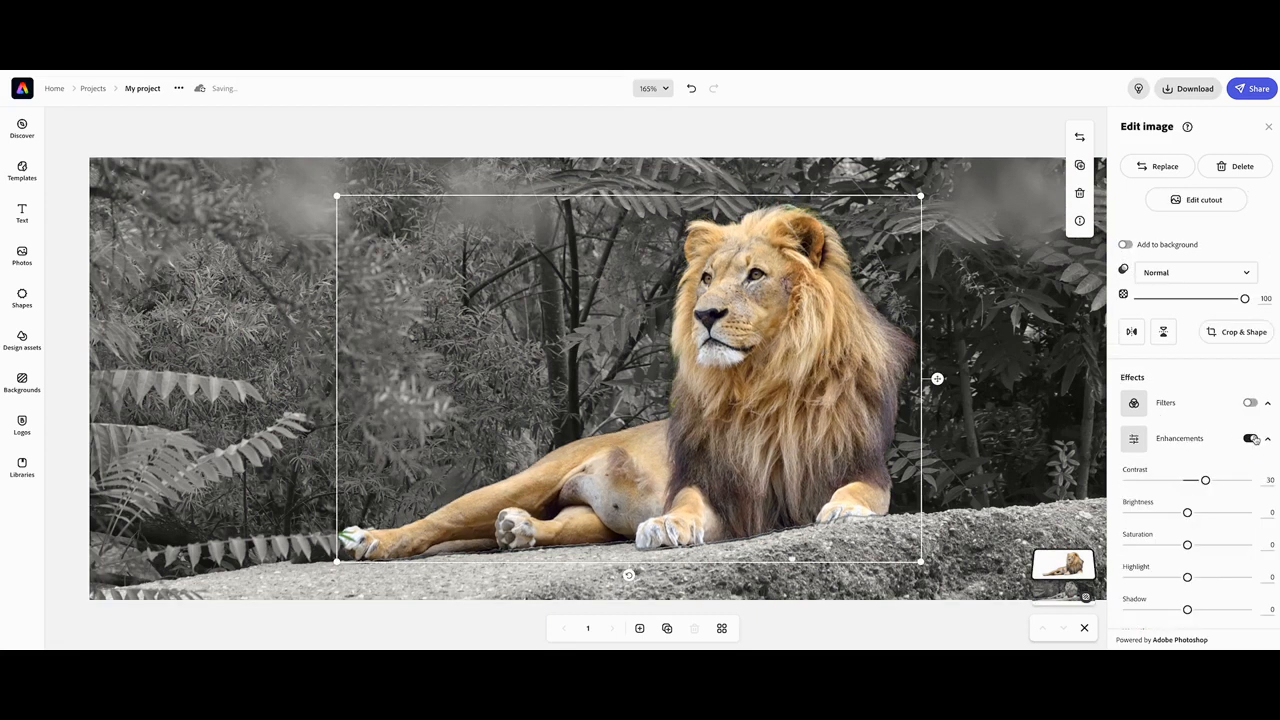
drag(1187, 544, 1206, 545)
drag(808, 487, 808, 492)
Add a text box reading 'Lions'.
click(23, 214)
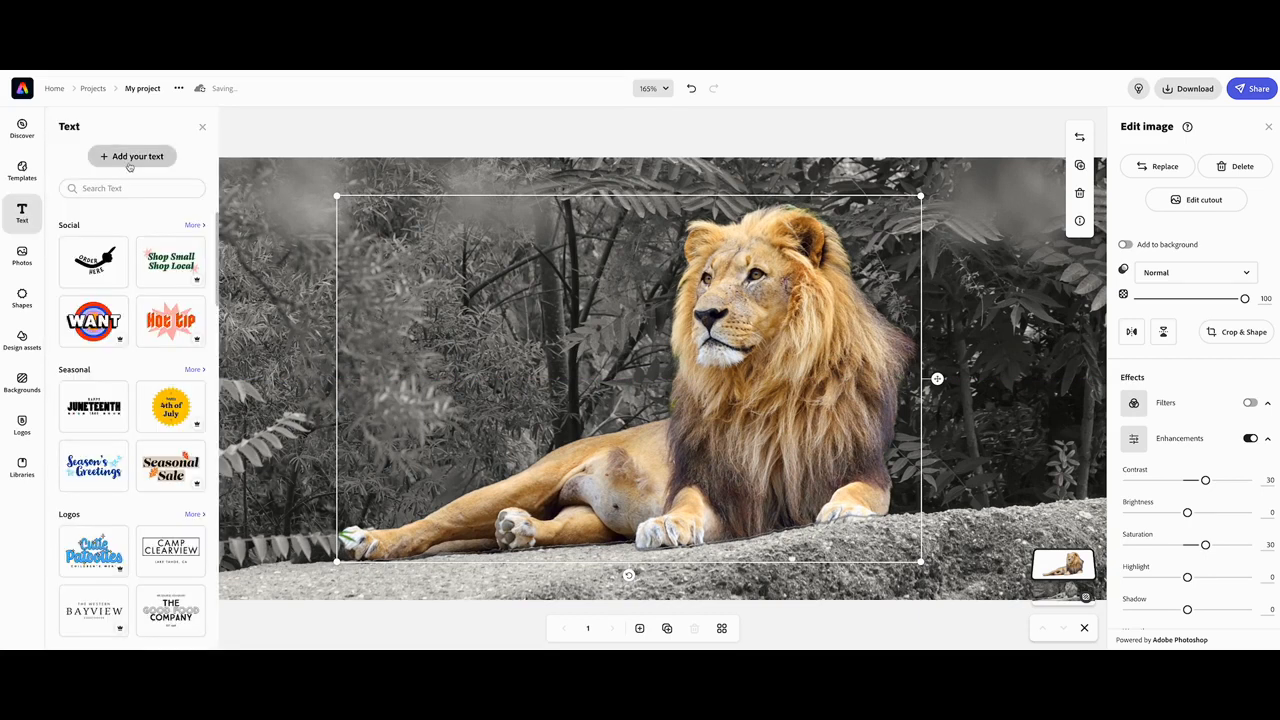
click(130, 156)
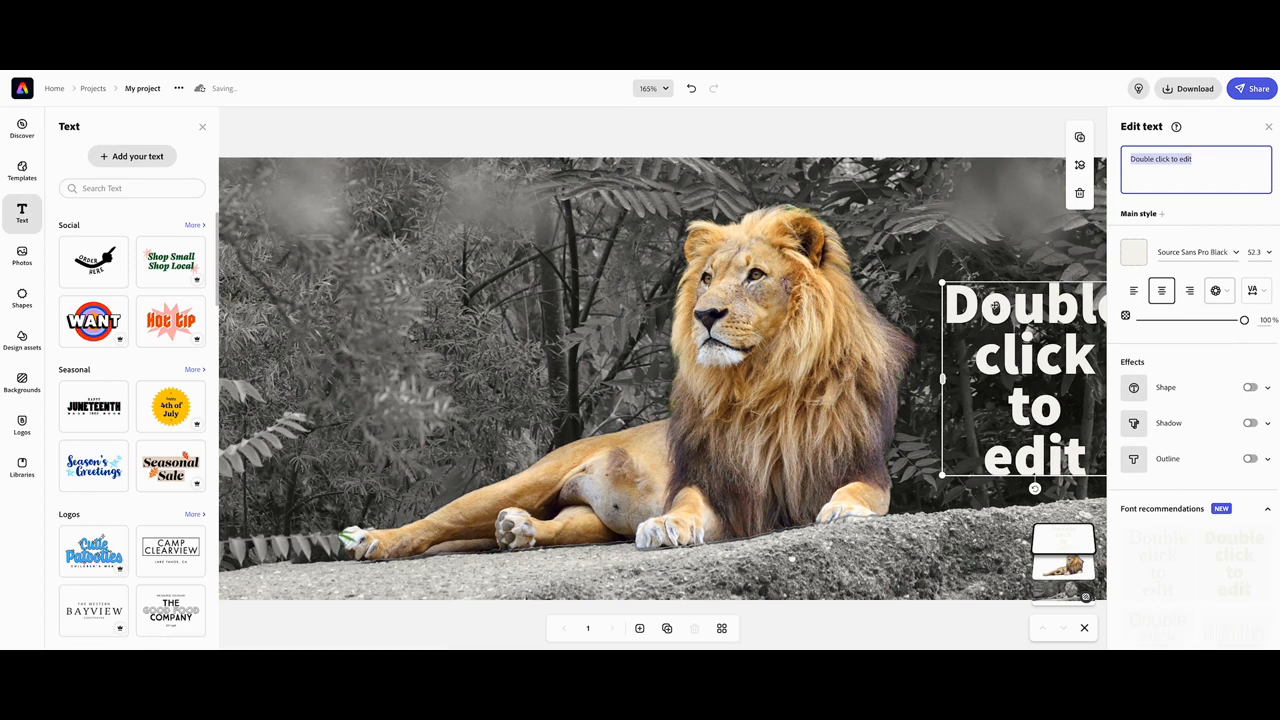
text(Lioon)
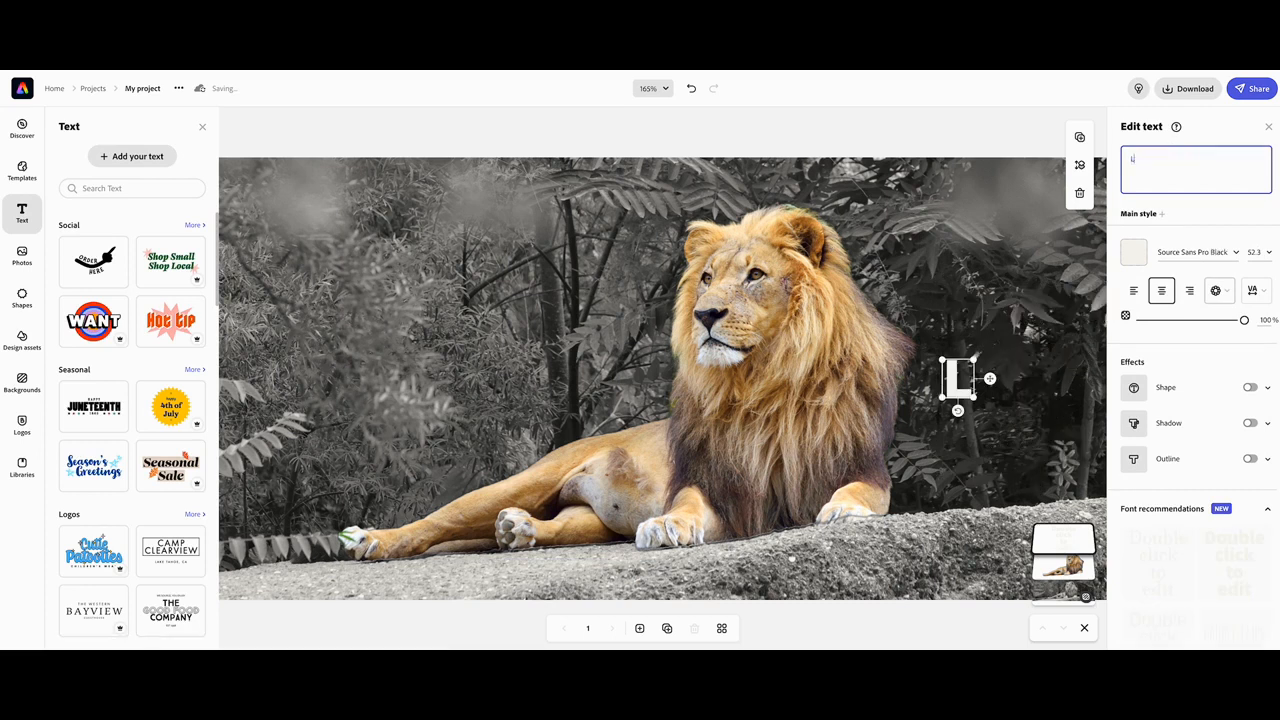
key(BackSpace)
key(BackSpace)
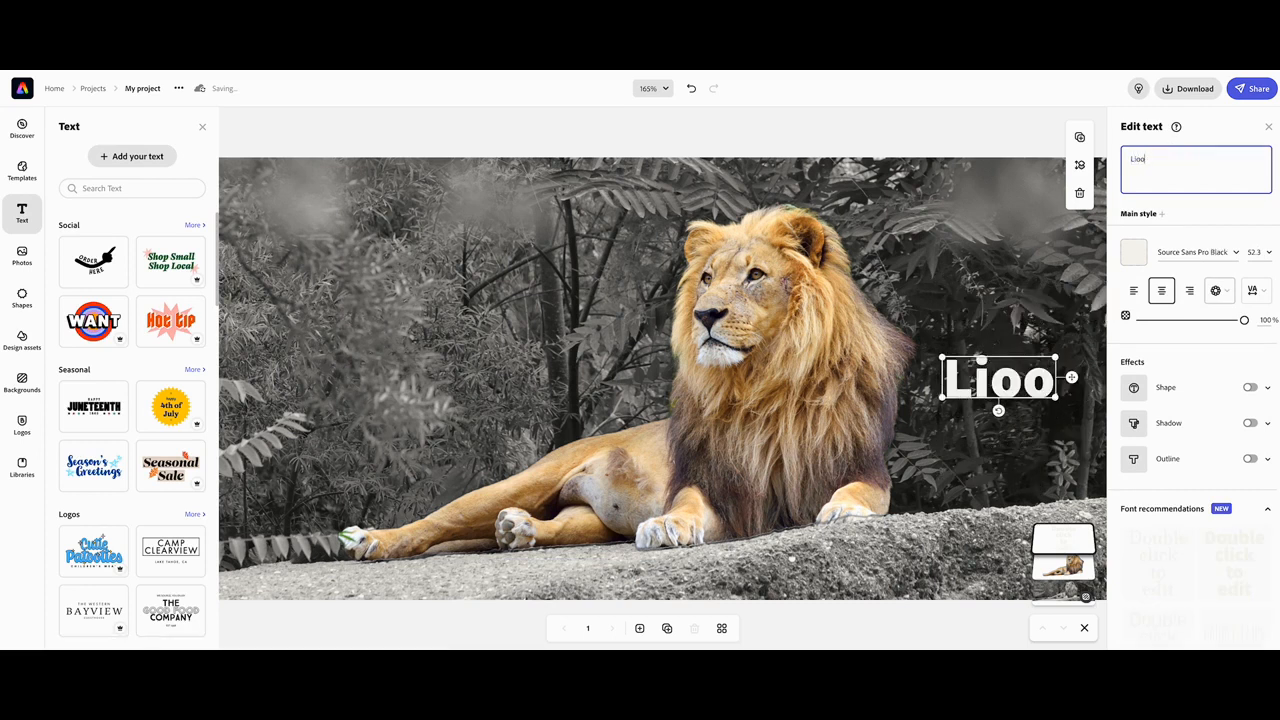
text(s)
key(BackSpace)
text(ns)
Move the Lions text to the left of the lion's head and enlarge it to about 153 pt.
drag(1035, 375, 706, 395)
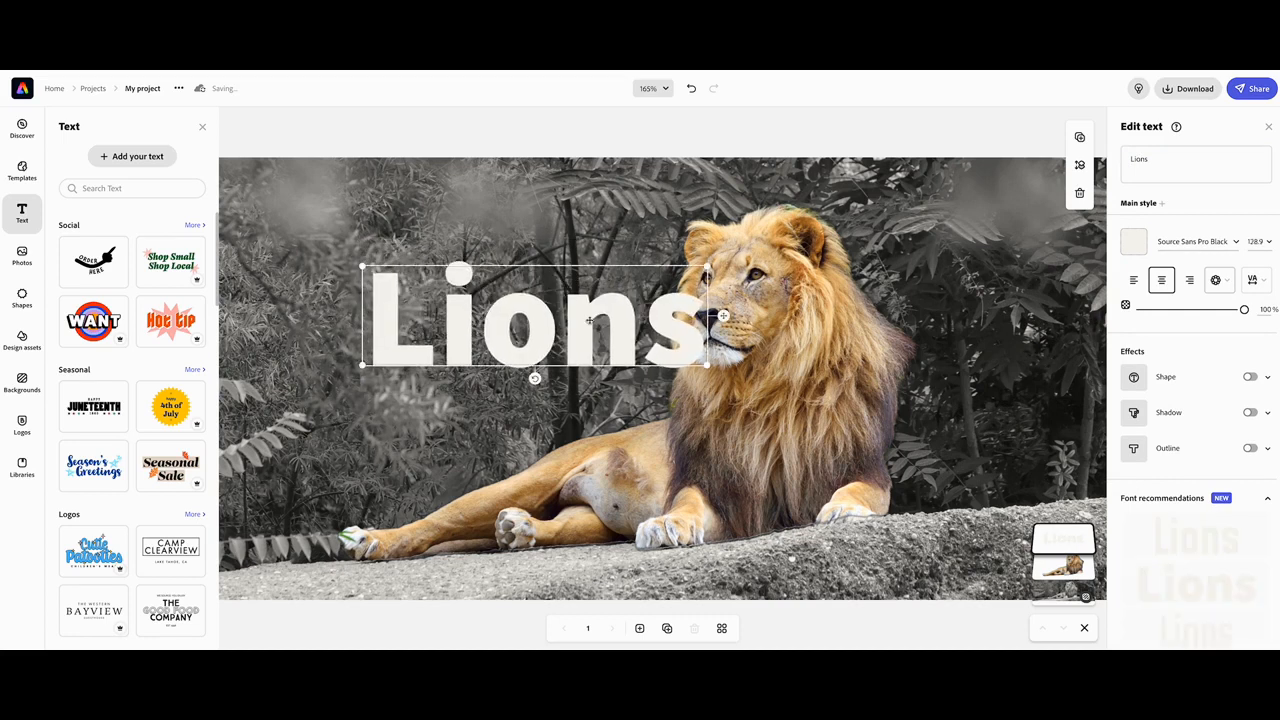
drag(586, 326, 533, 297)
drag(631, 331, 696, 350)
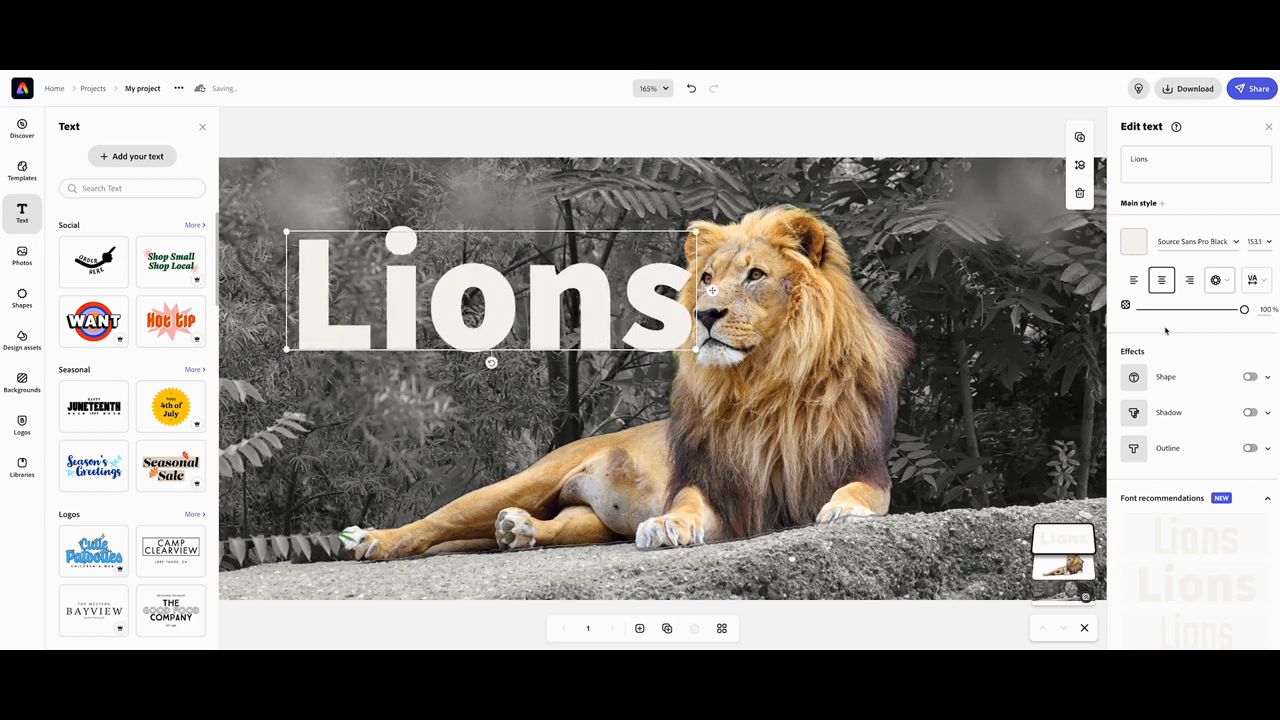
Turn on a shadow for the Lions text and set its colour to near-black #181818.
click(1253, 412)
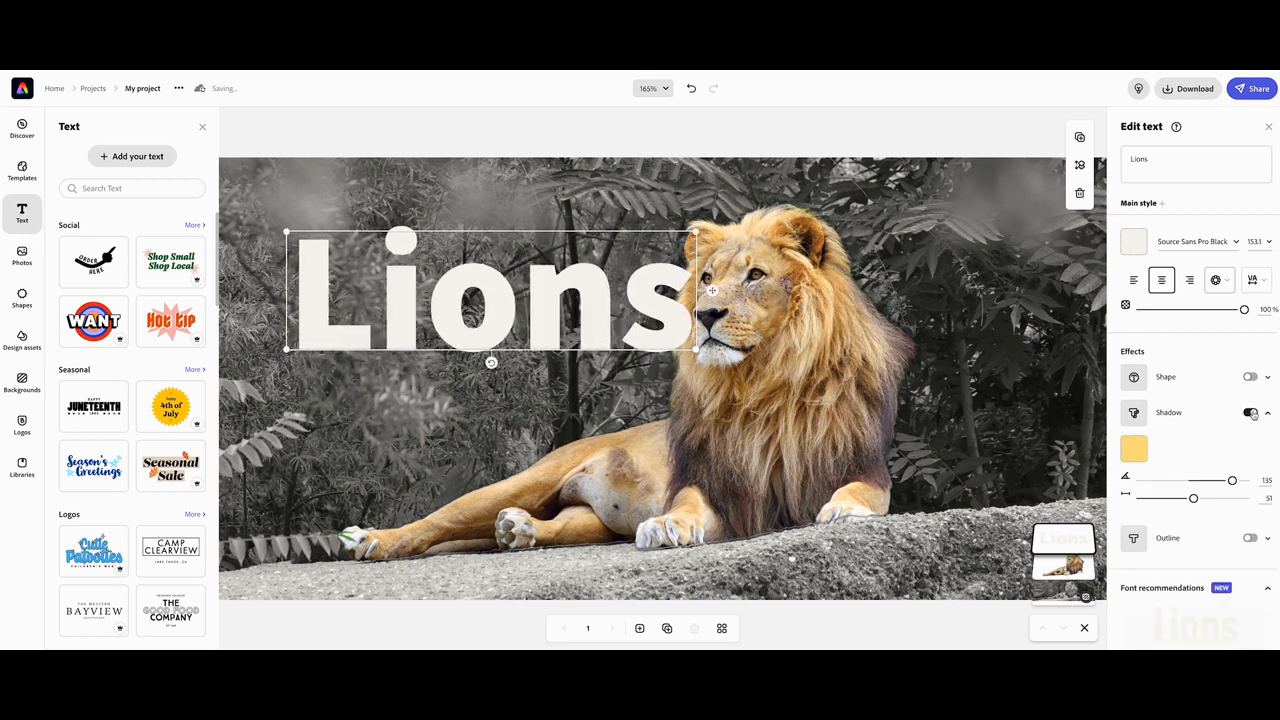
click(1134, 449)
click(1136, 390)
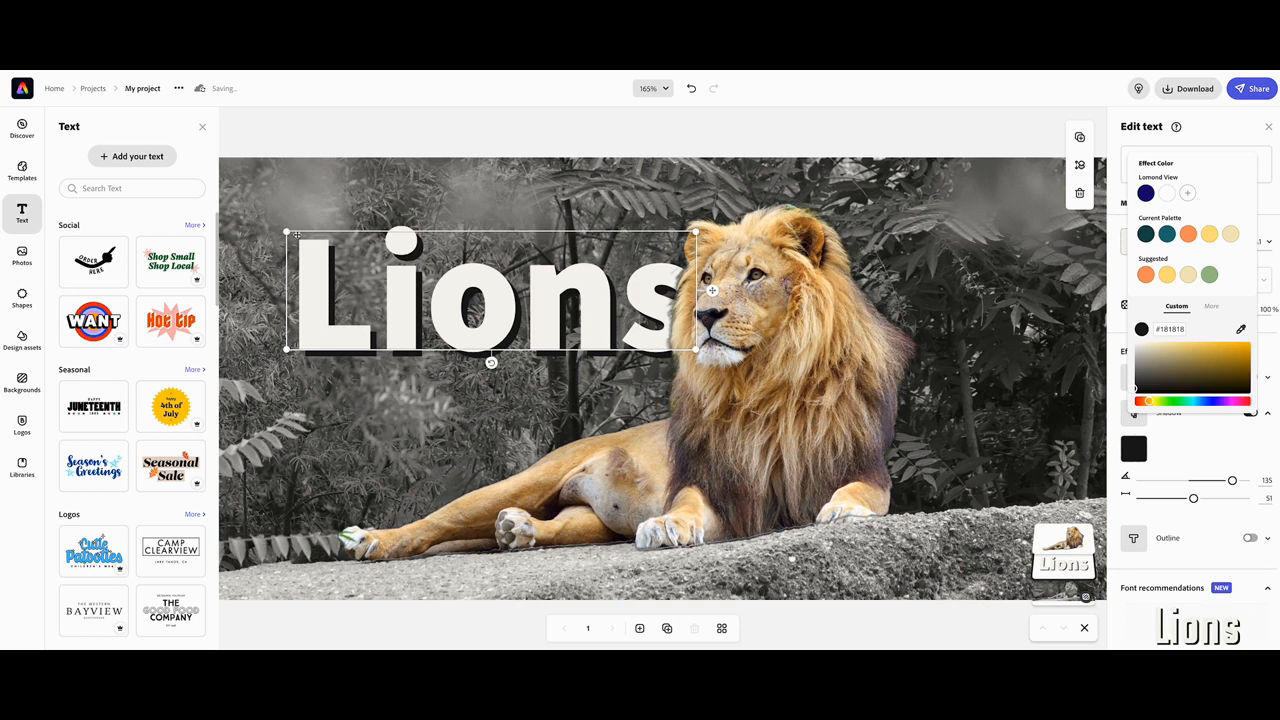
Enlarge the Lions text to about 181 pt, keeping it beside the lion's head.
drag(287, 232, 260, 222)
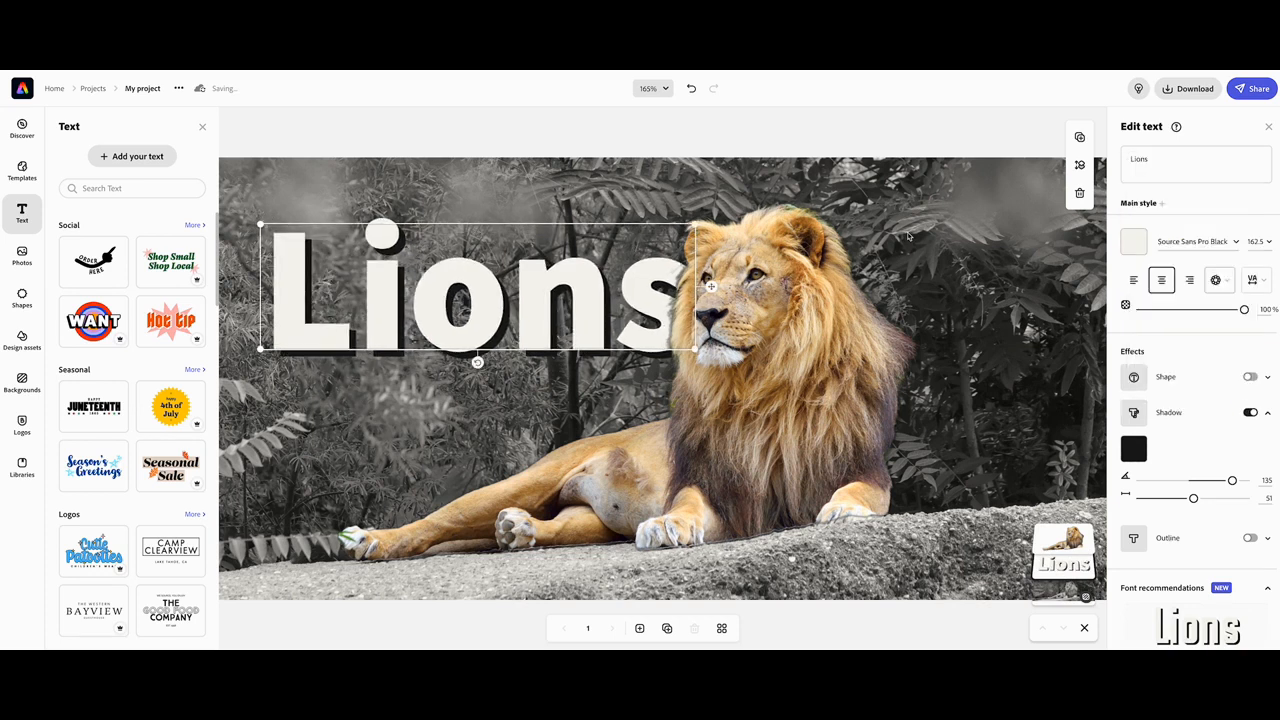
click(666, 91)
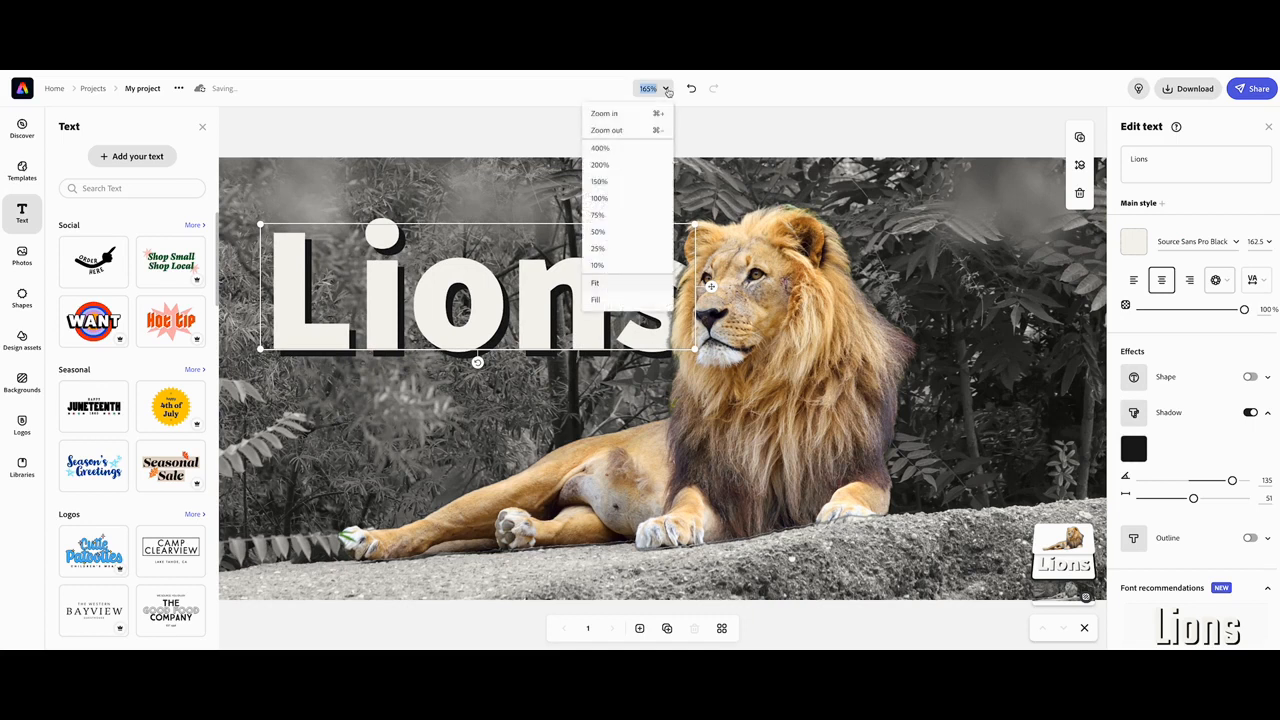
click(633, 197)
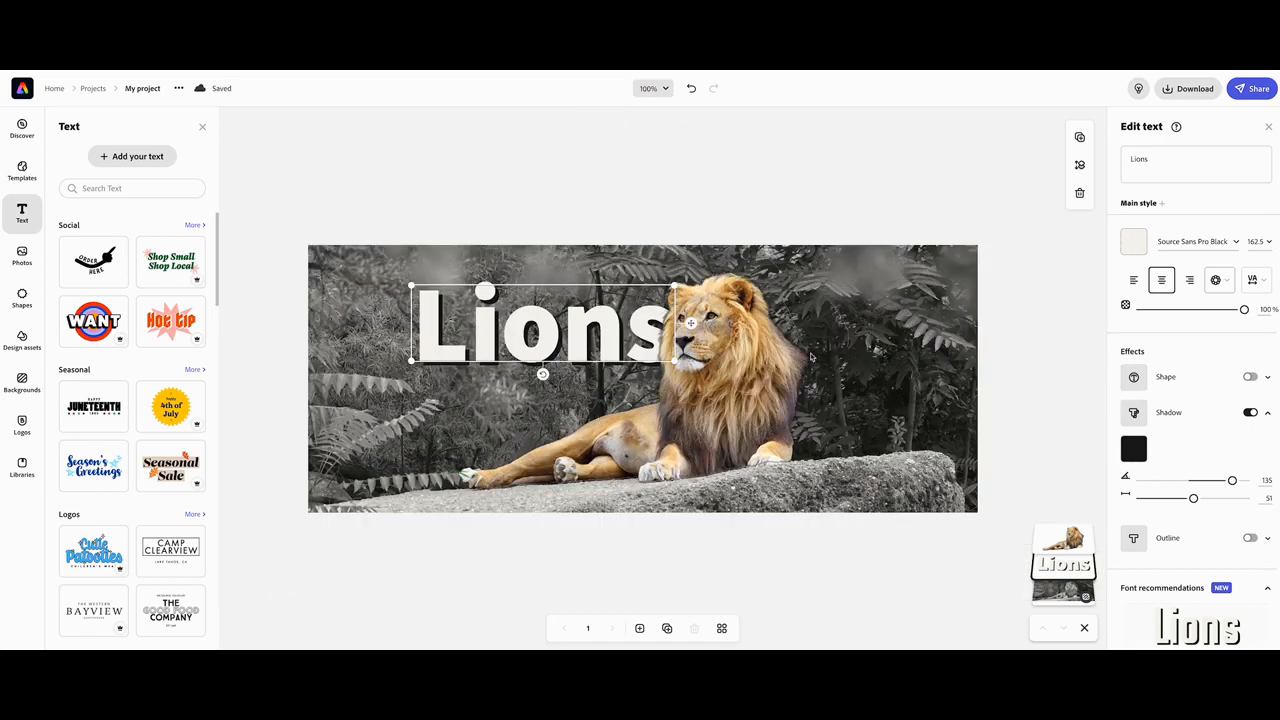
drag(411, 287, 382, 274)
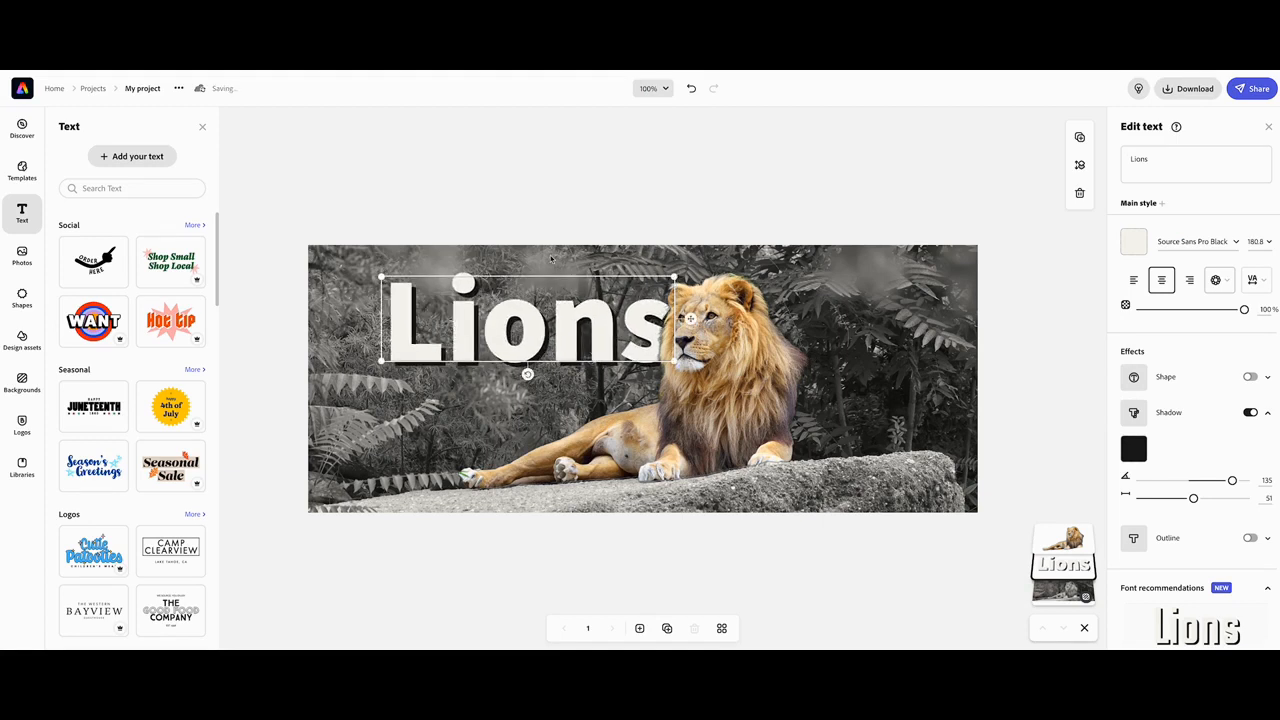
Apply the Typewriter text animation to the Lions title and try its second style.
click(1267, 129)
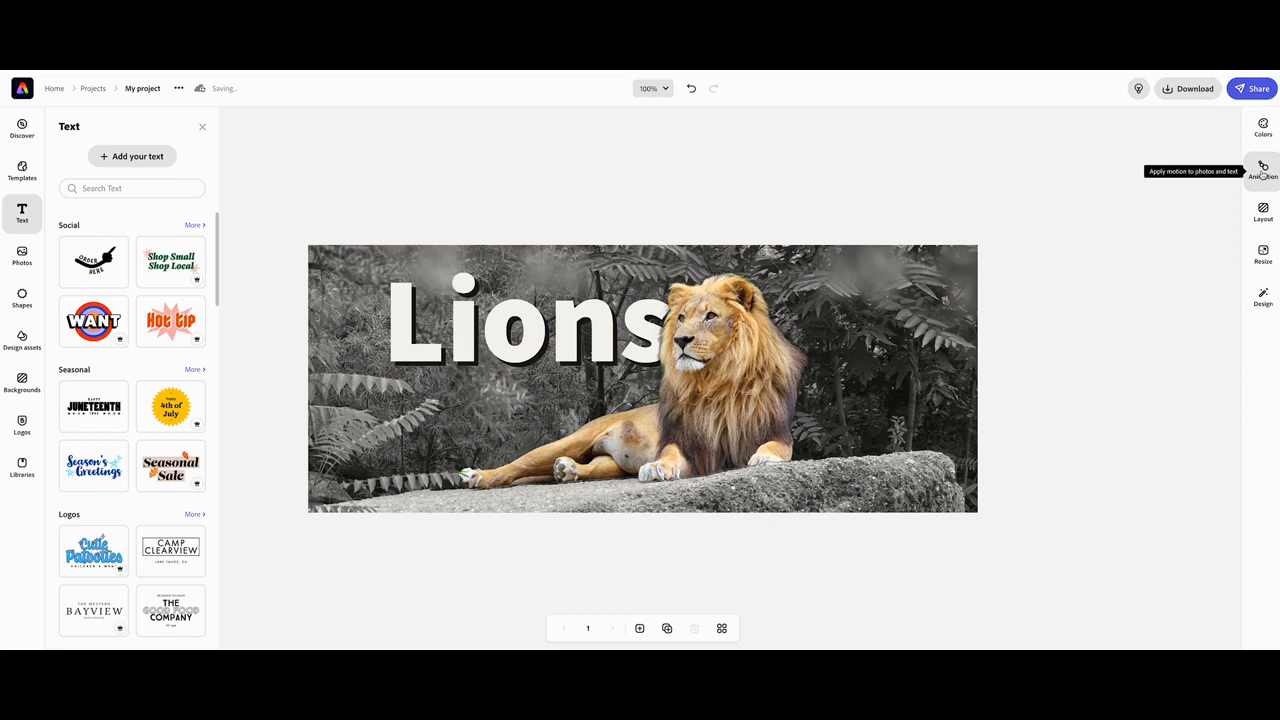
click(1263, 172)
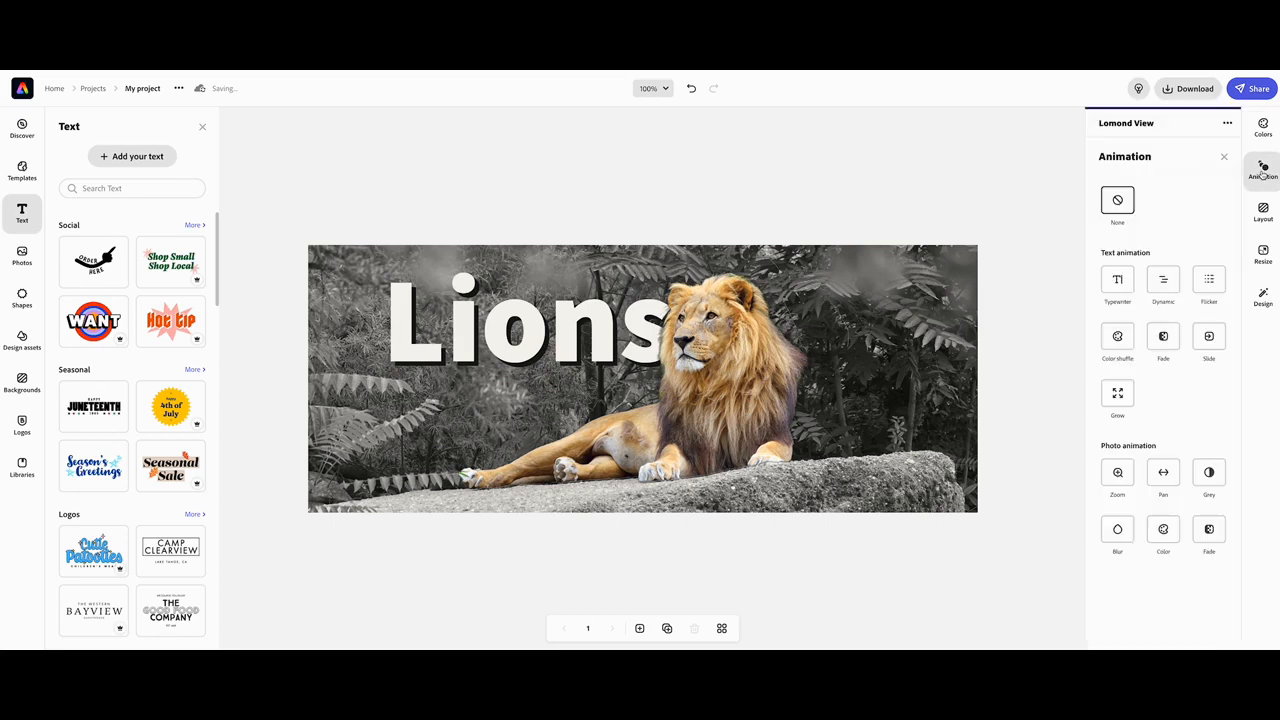
click(1118, 281)
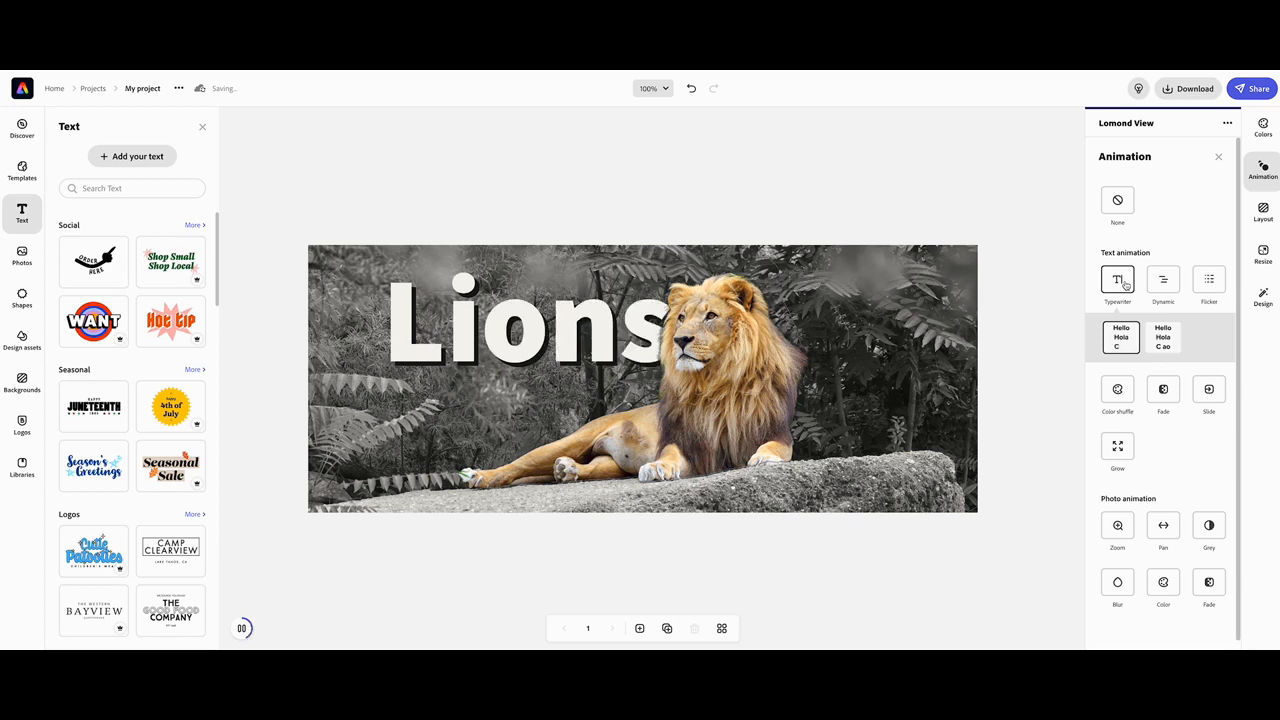
click(1163, 340)
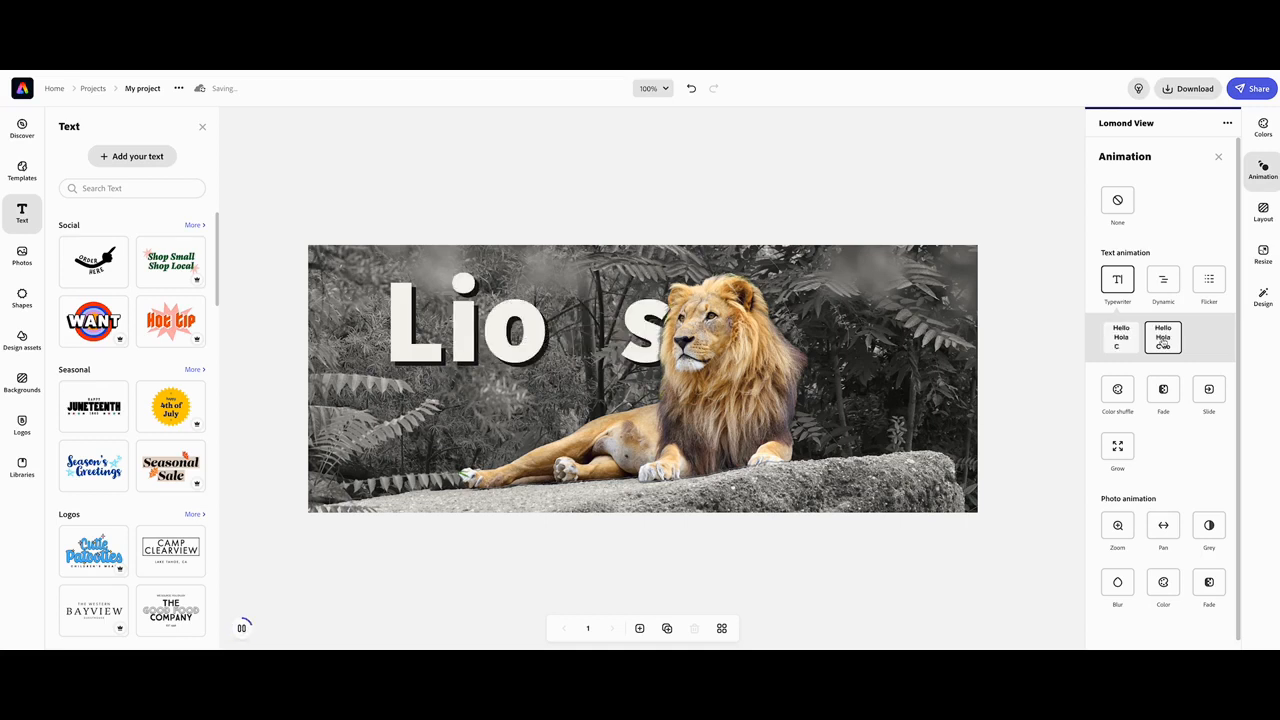
Apply the Color shuffle animation with its second style to the Lions title.
click(1118, 390)
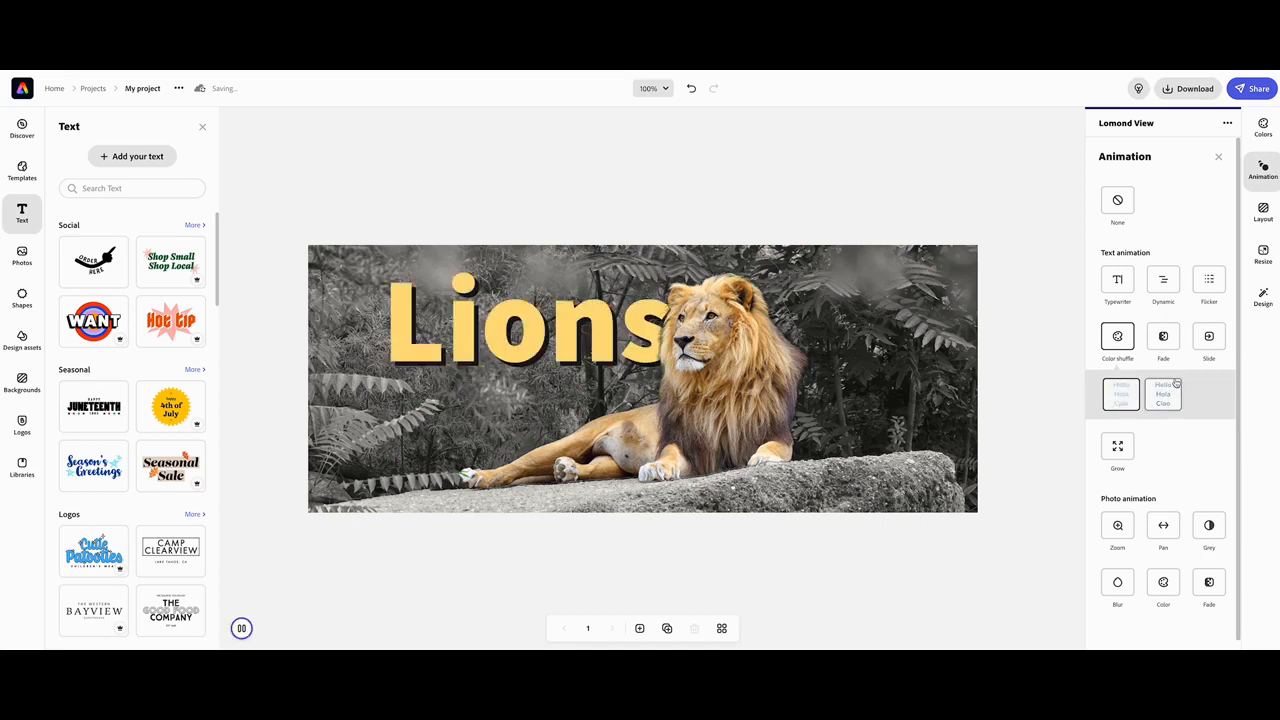
click(1165, 394)
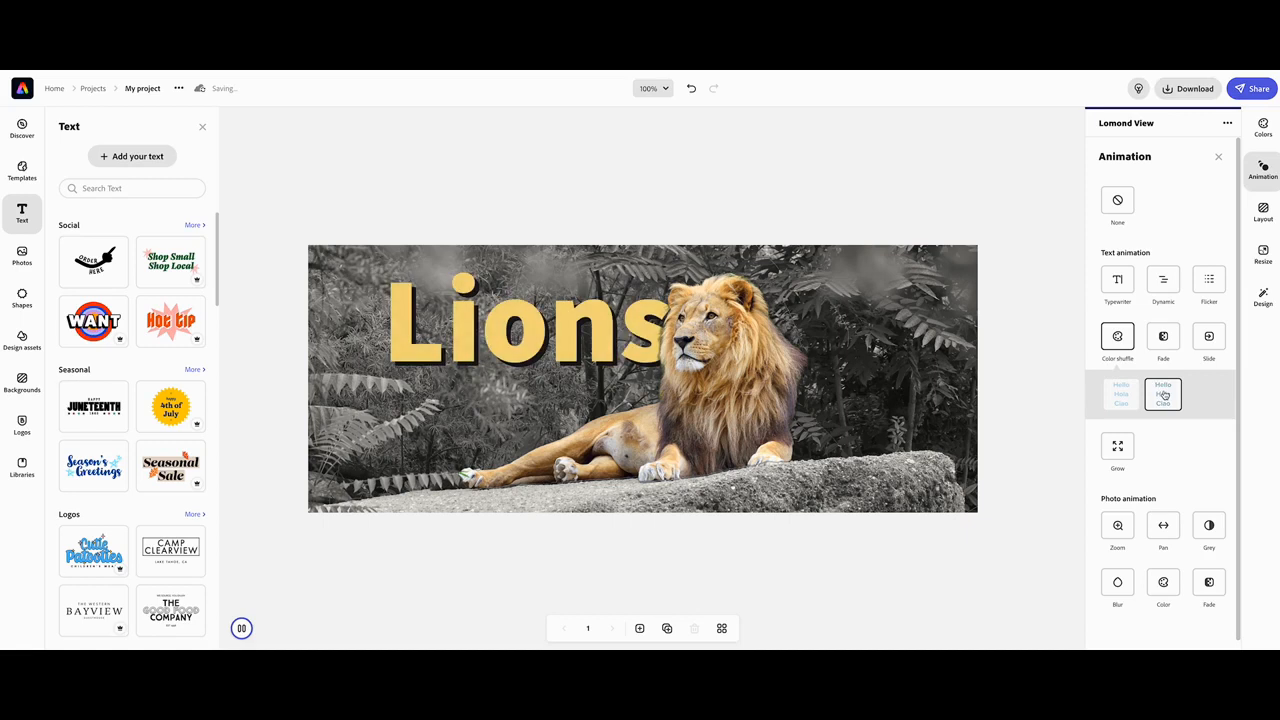
click(1219, 156)
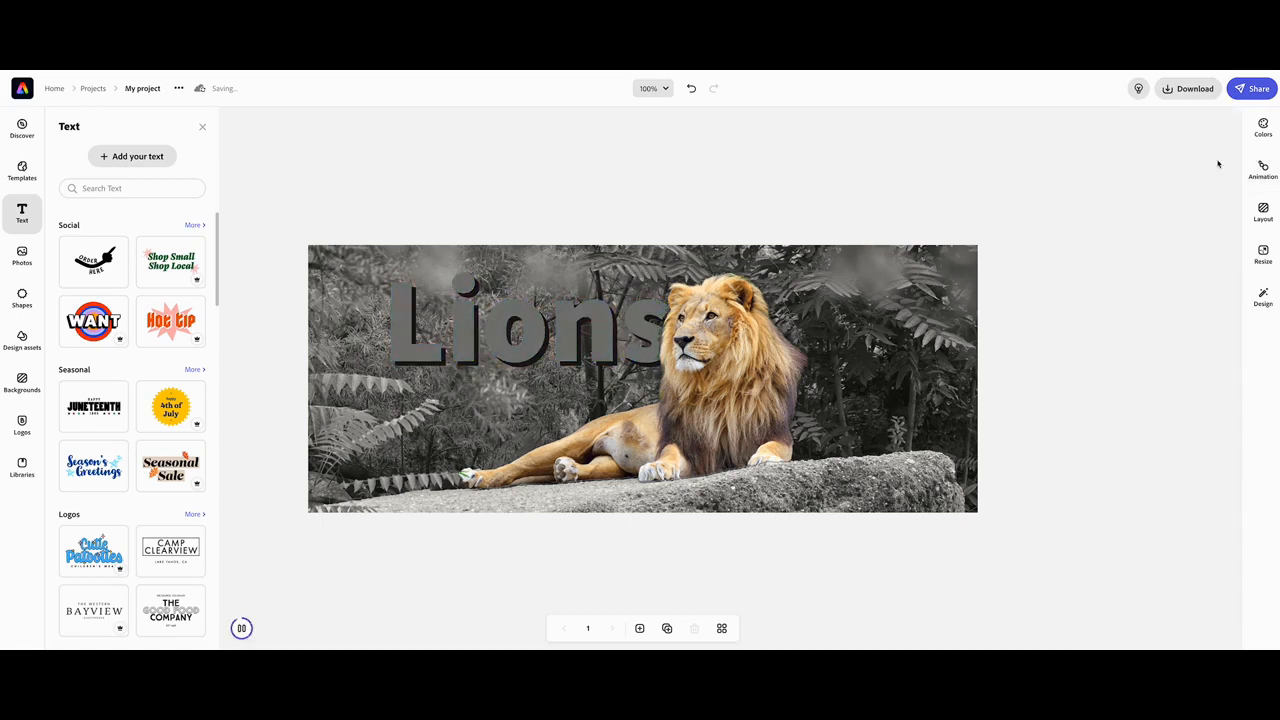
Rename the project as Lion graphic.
click(1194, 92)
click(145, 88)
text(Lion graphic)
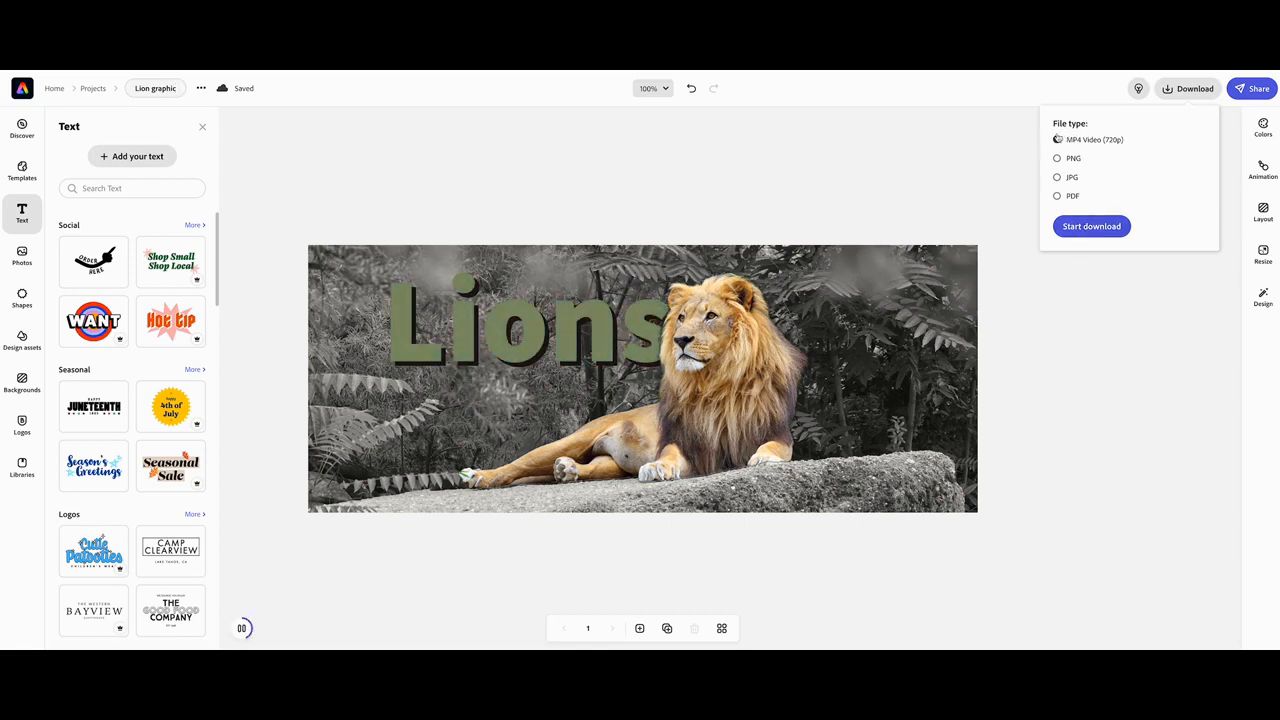
Download the banner as an MP4 Video (720p).
click(1088, 228)
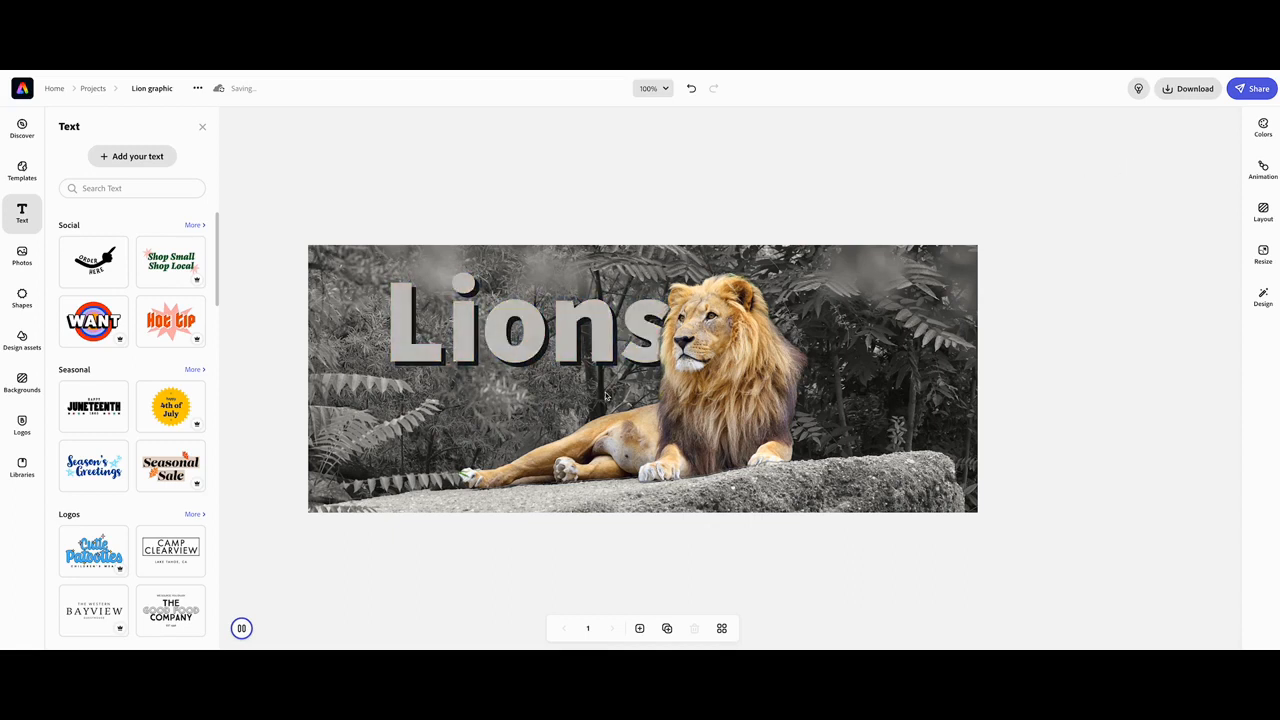
click(1166, 90)
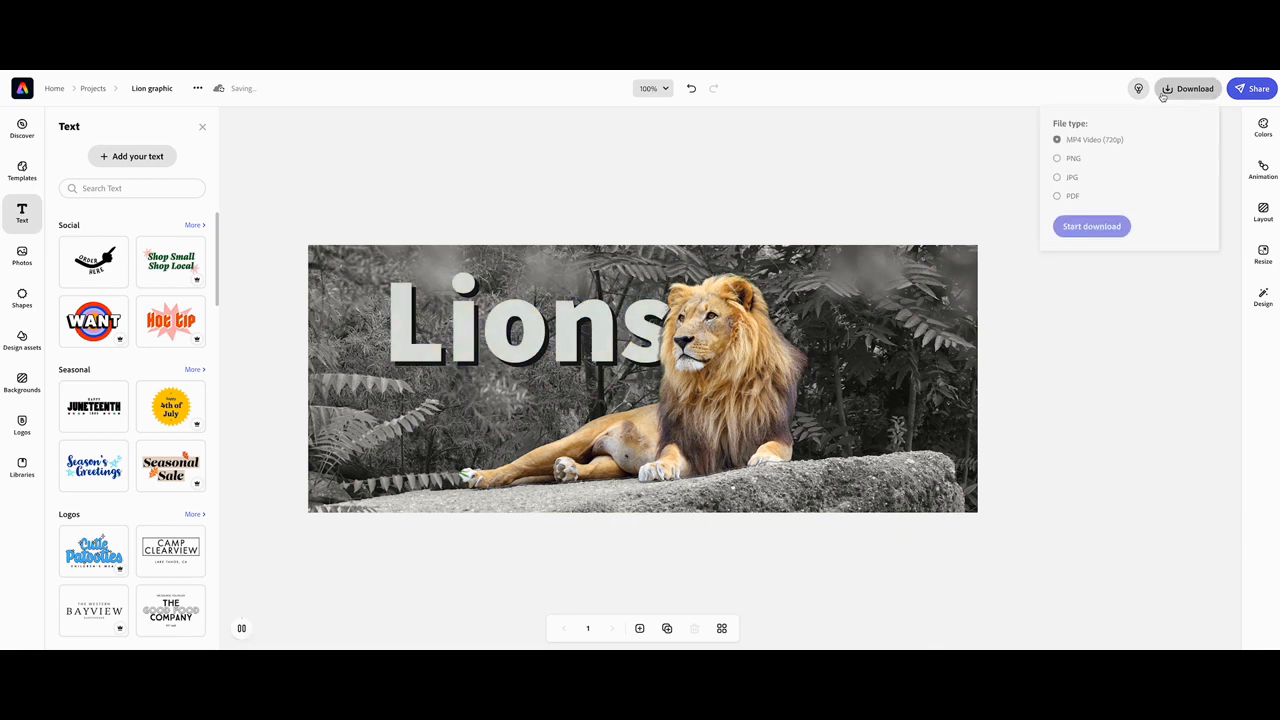
click(1090, 226)
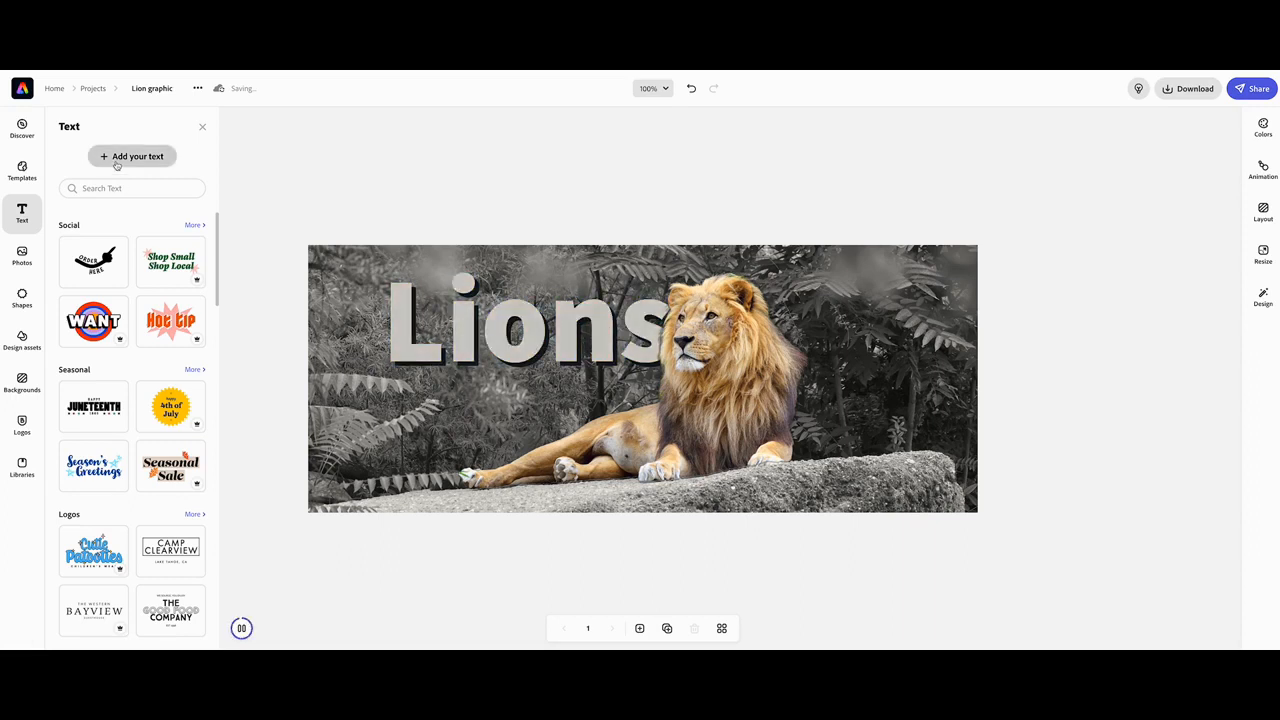
Convert the downloaded Lion graphic video to a Large GIF with the Convert to GIF quick action.
click(54, 88)
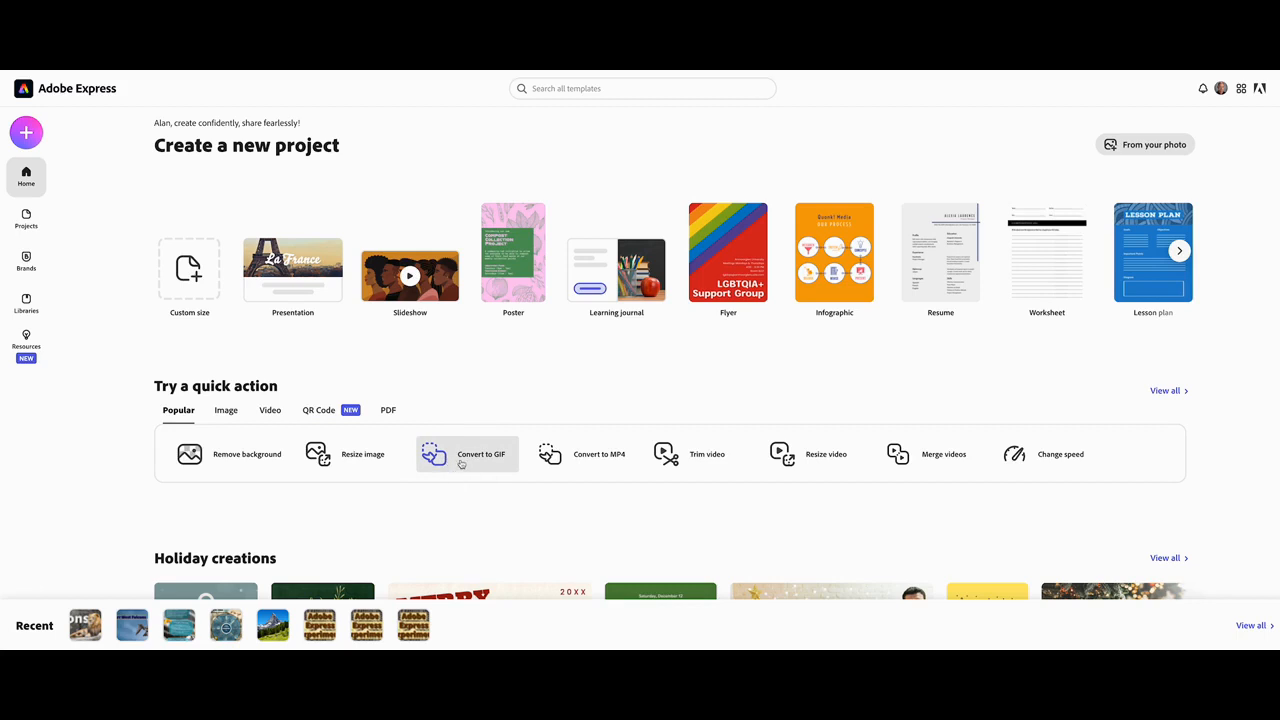
click(461, 458)
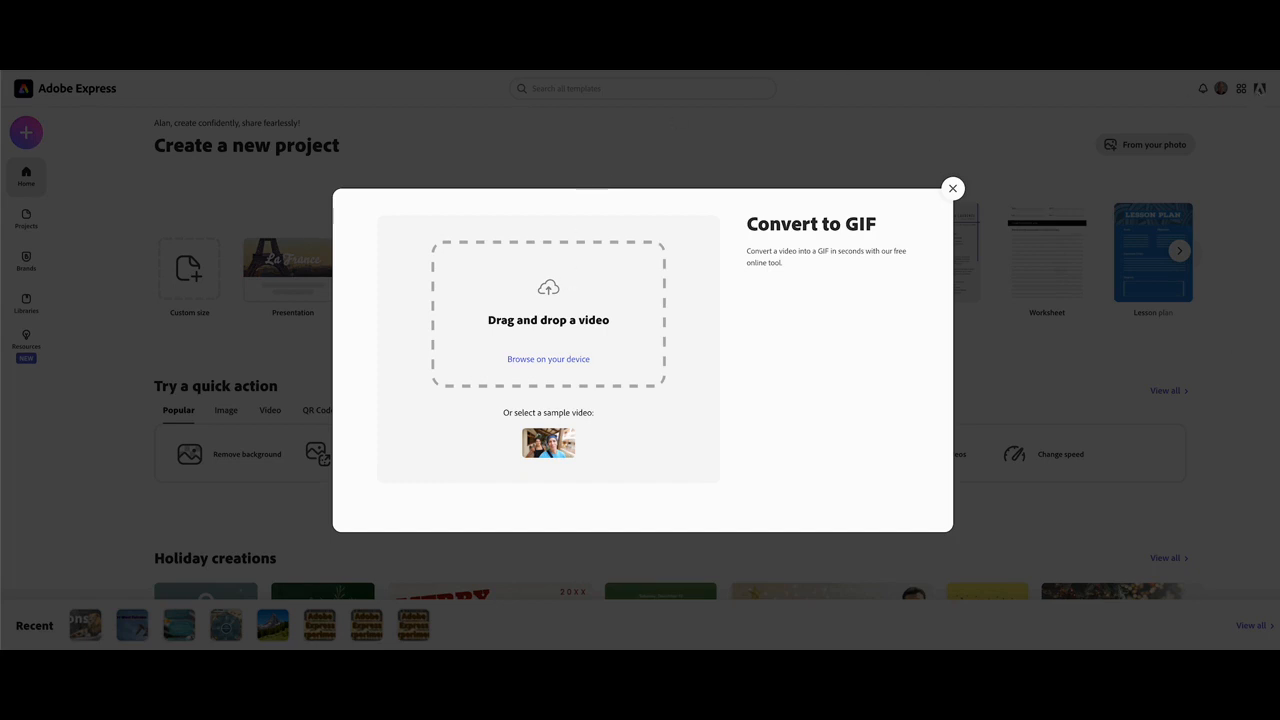
drag(1265, 80, 630, 274)
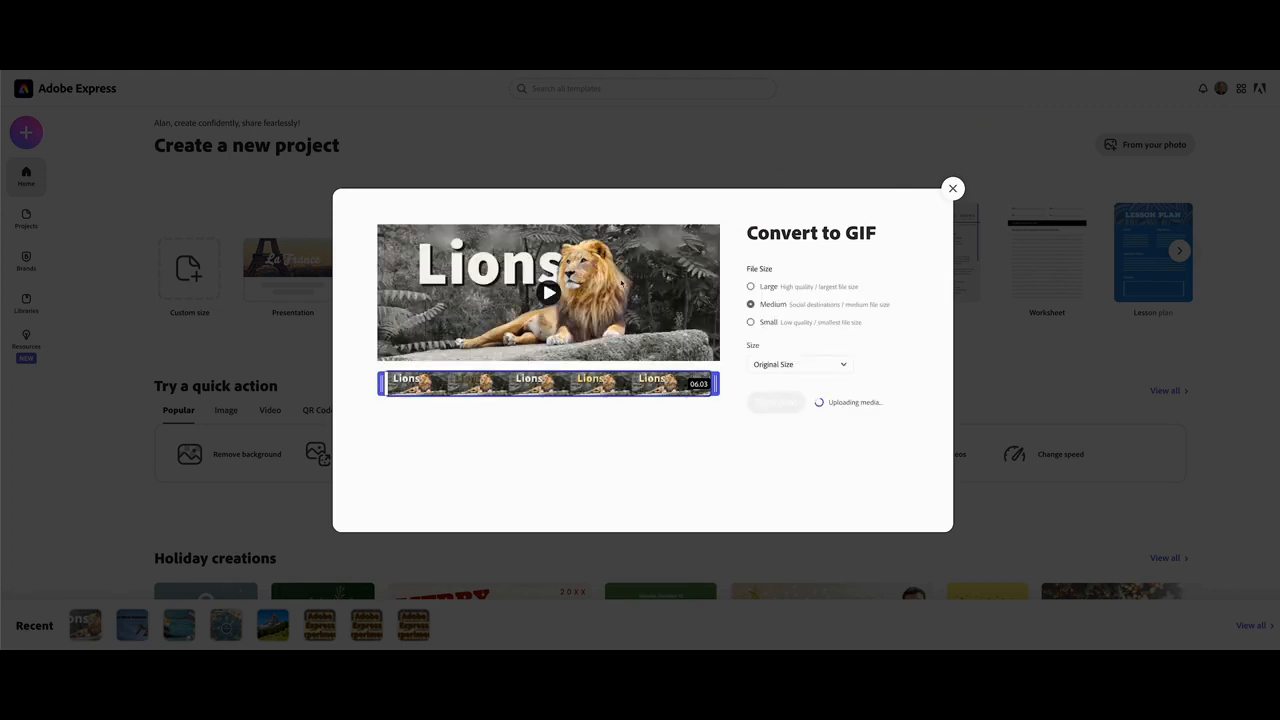
click(751, 287)
click(778, 402)
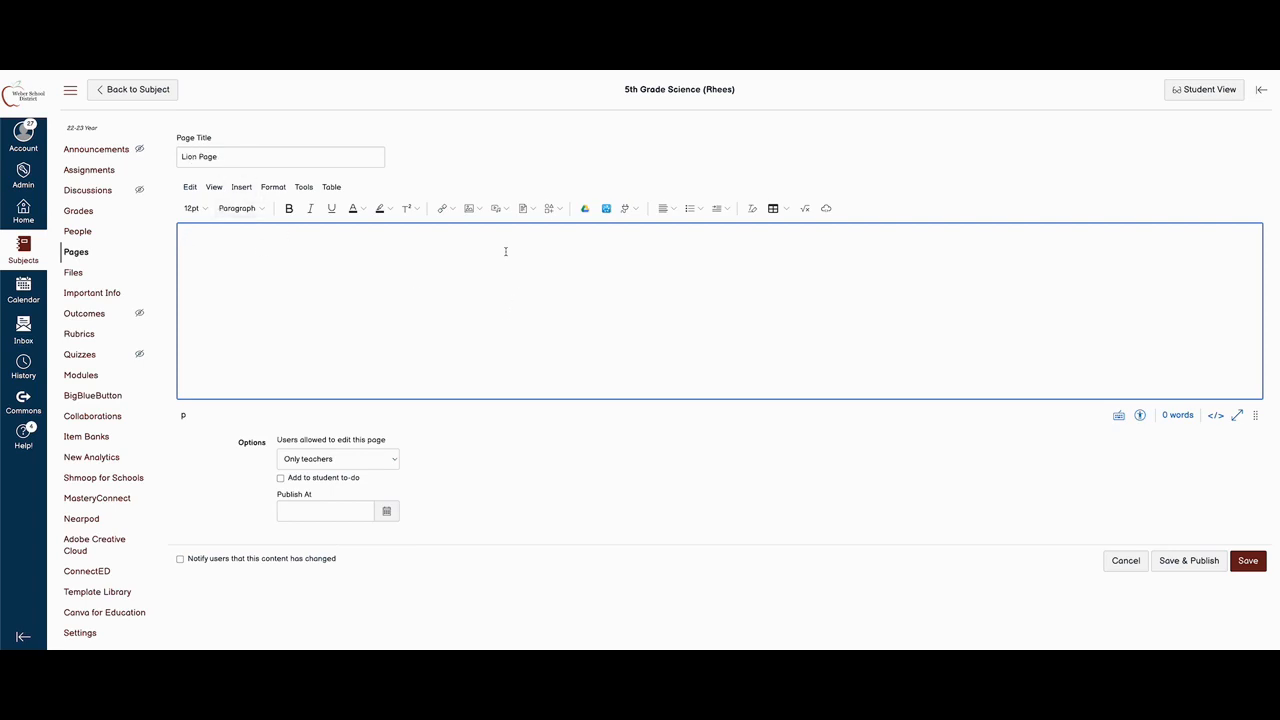
Upload and embed Lion_graphic-1_AdobeExpress.gif in the Lion Page body.
click(482, 210)
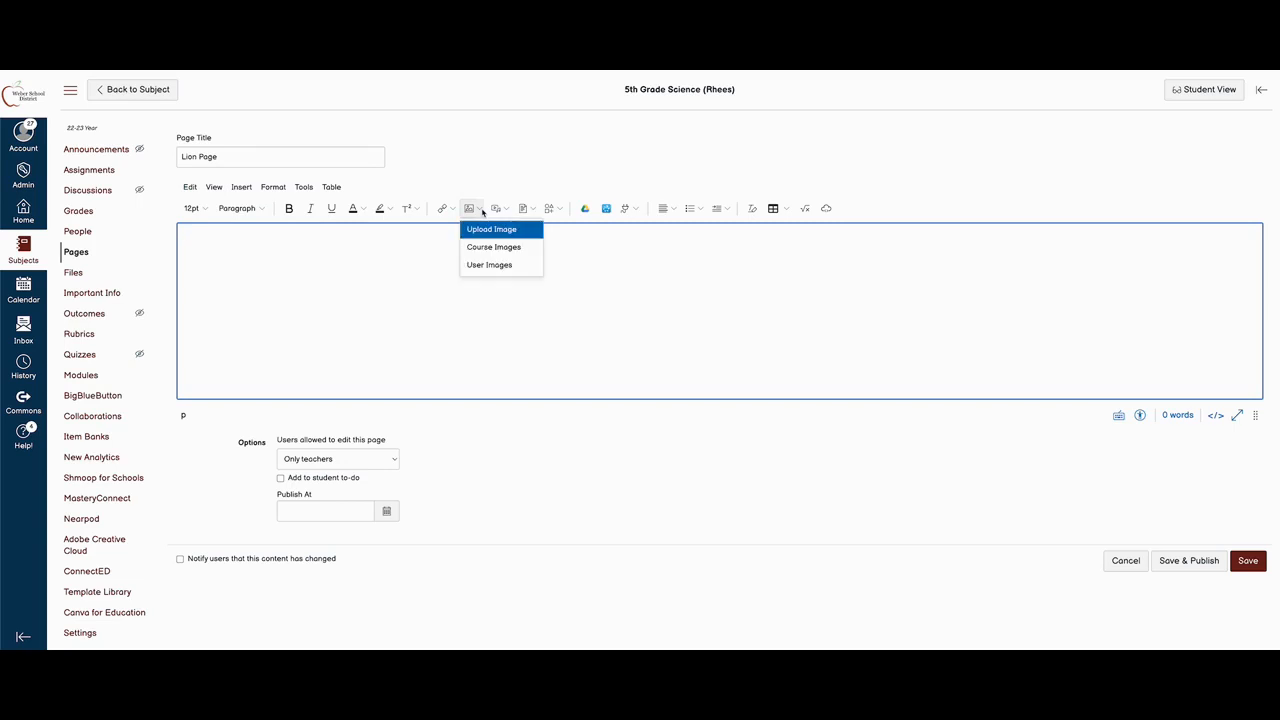
click(485, 230)
click(637, 299)
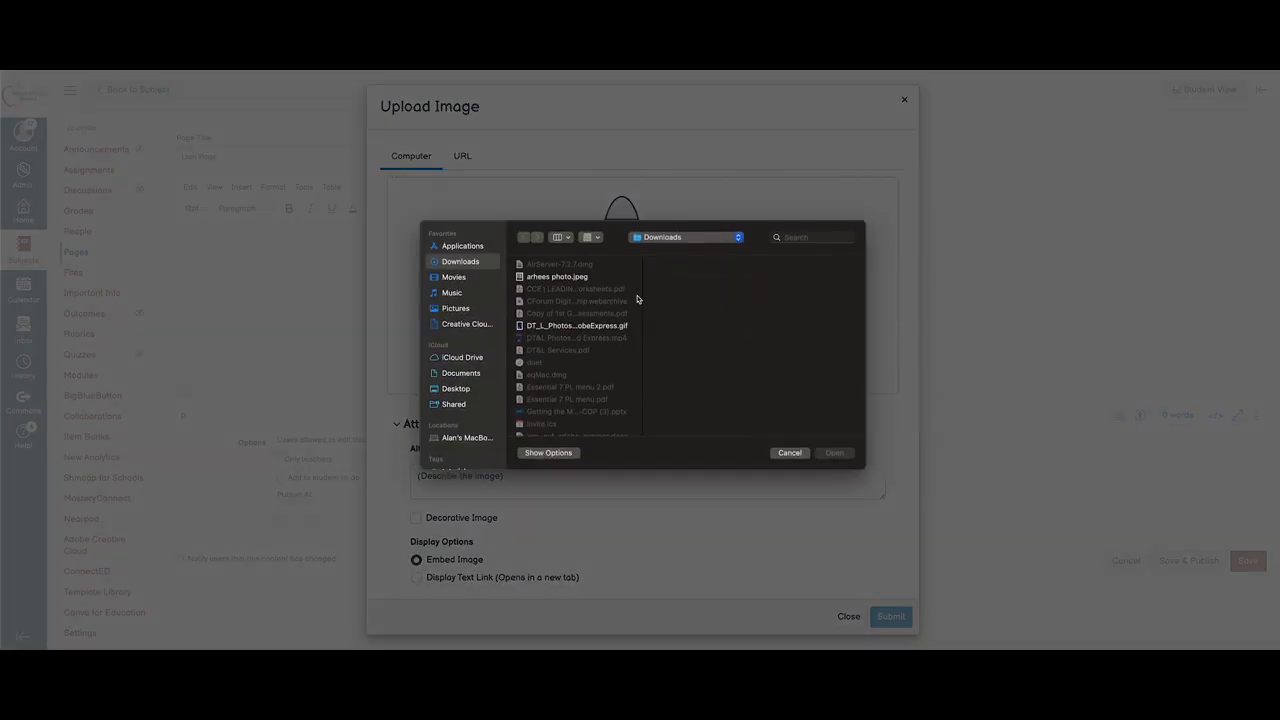
scroll(585, 337, down, 5)
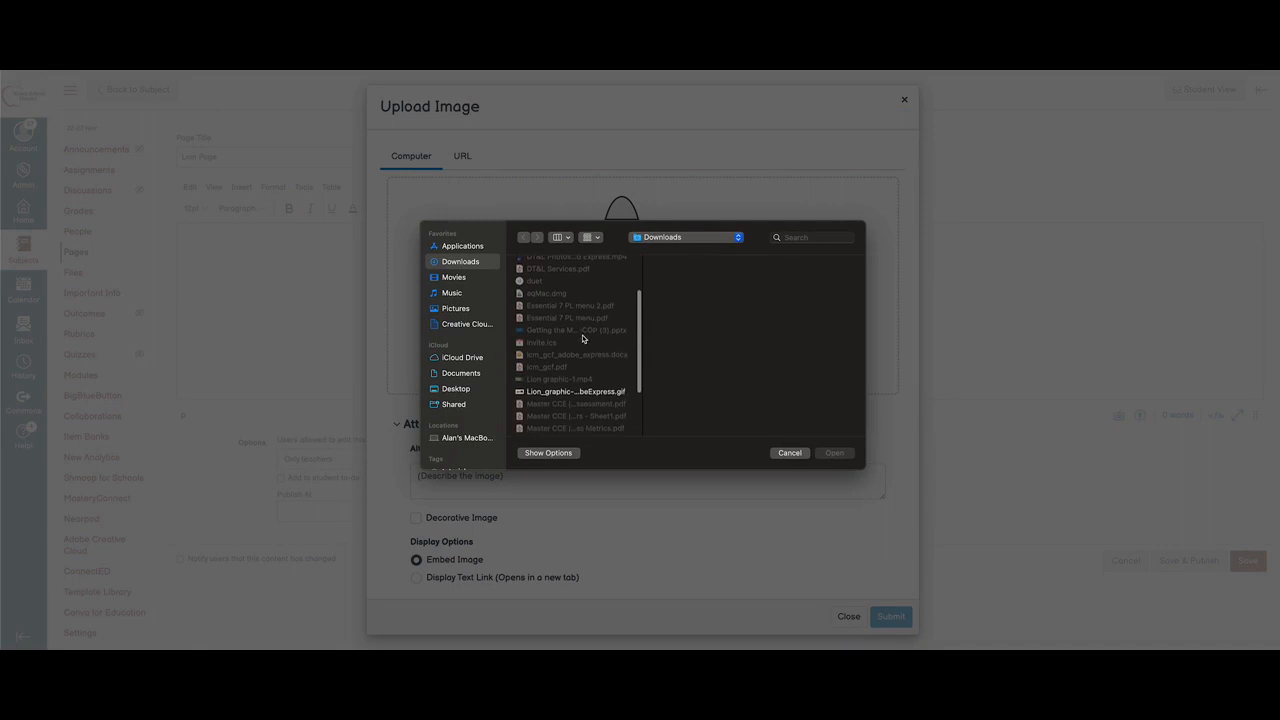
click(586, 380)
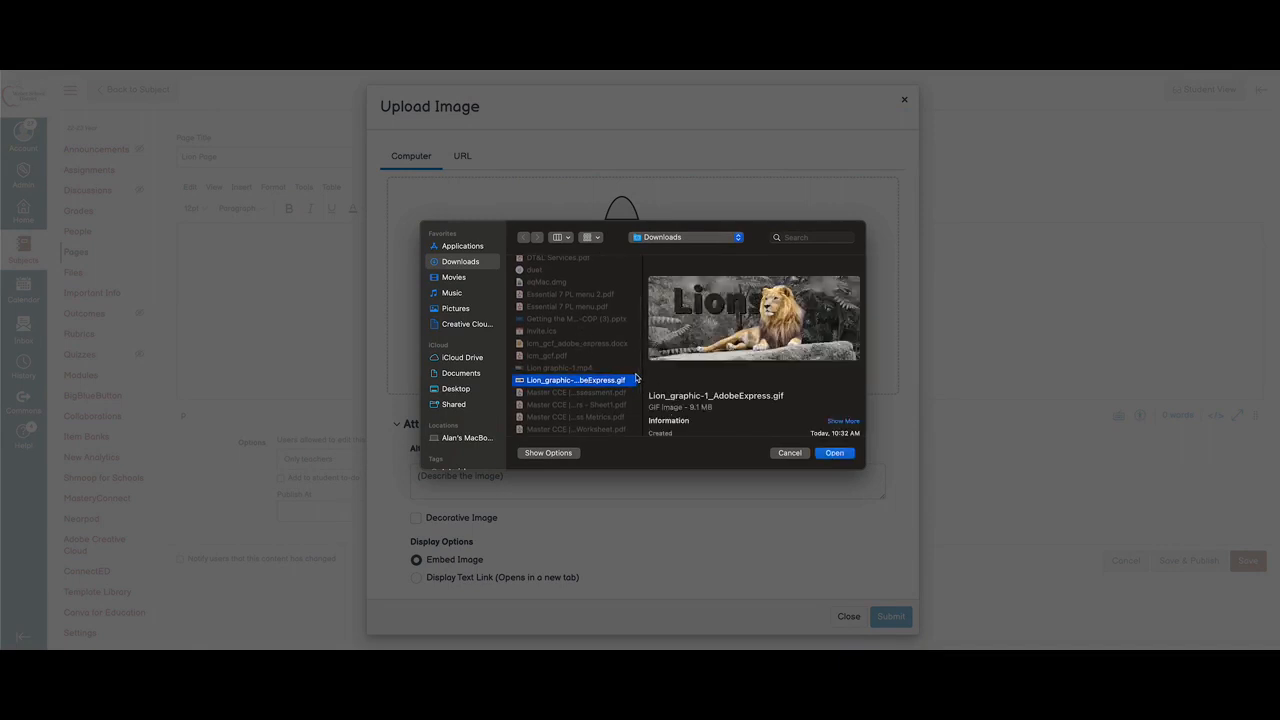
click(834, 453)
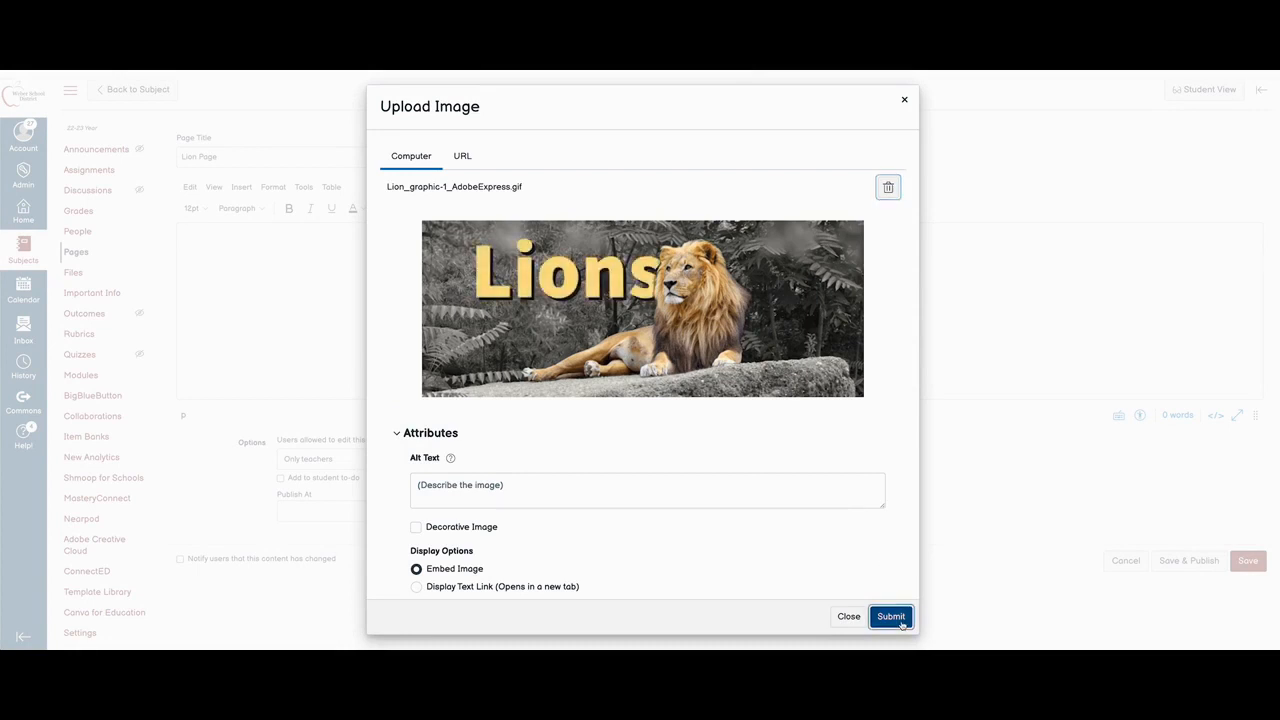
click(890, 616)
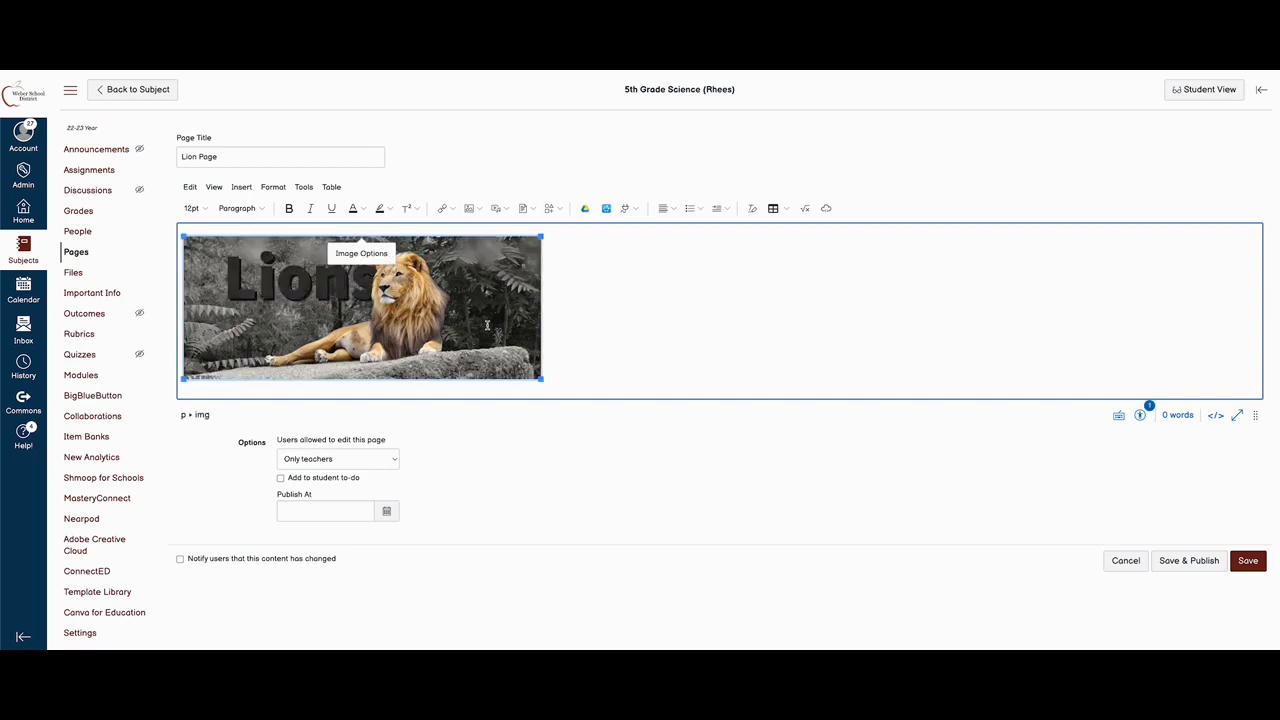
Set the embedded image to a custom size of 1000 pixels wide.
click(387, 257)
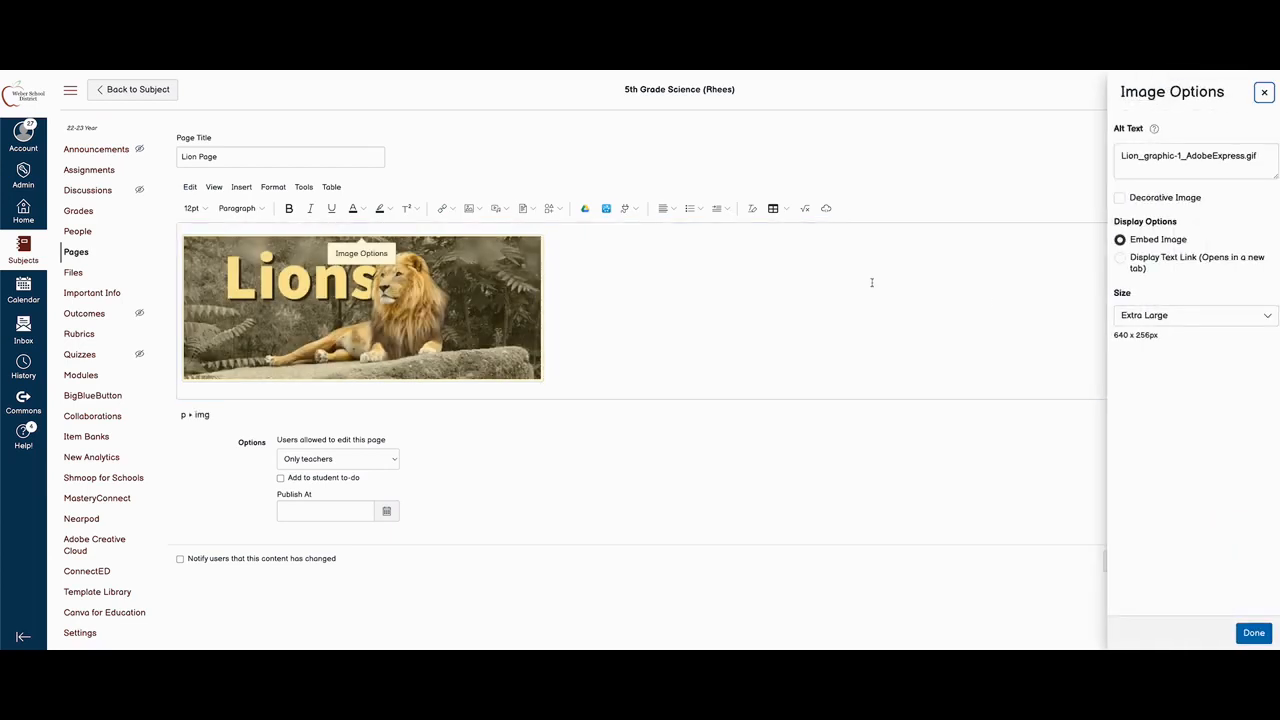
click(1179, 318)
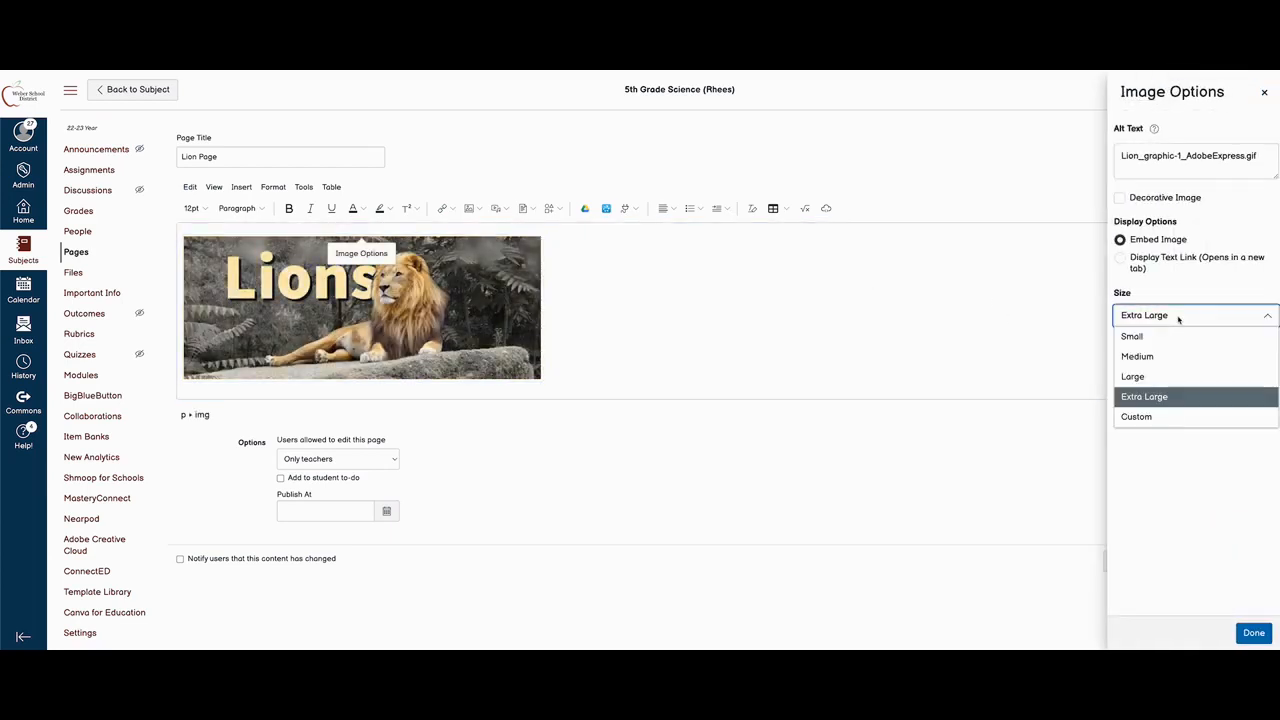
click(1145, 414)
double_click(1118, 411)
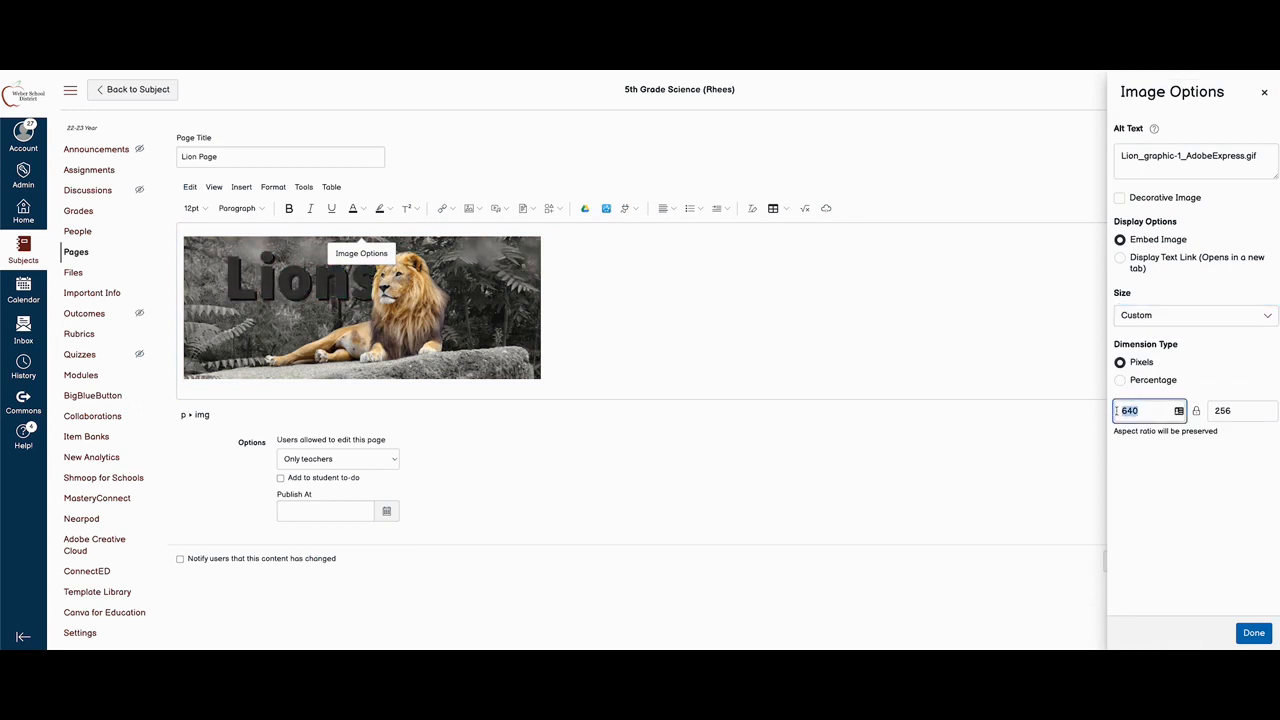
text(1000)
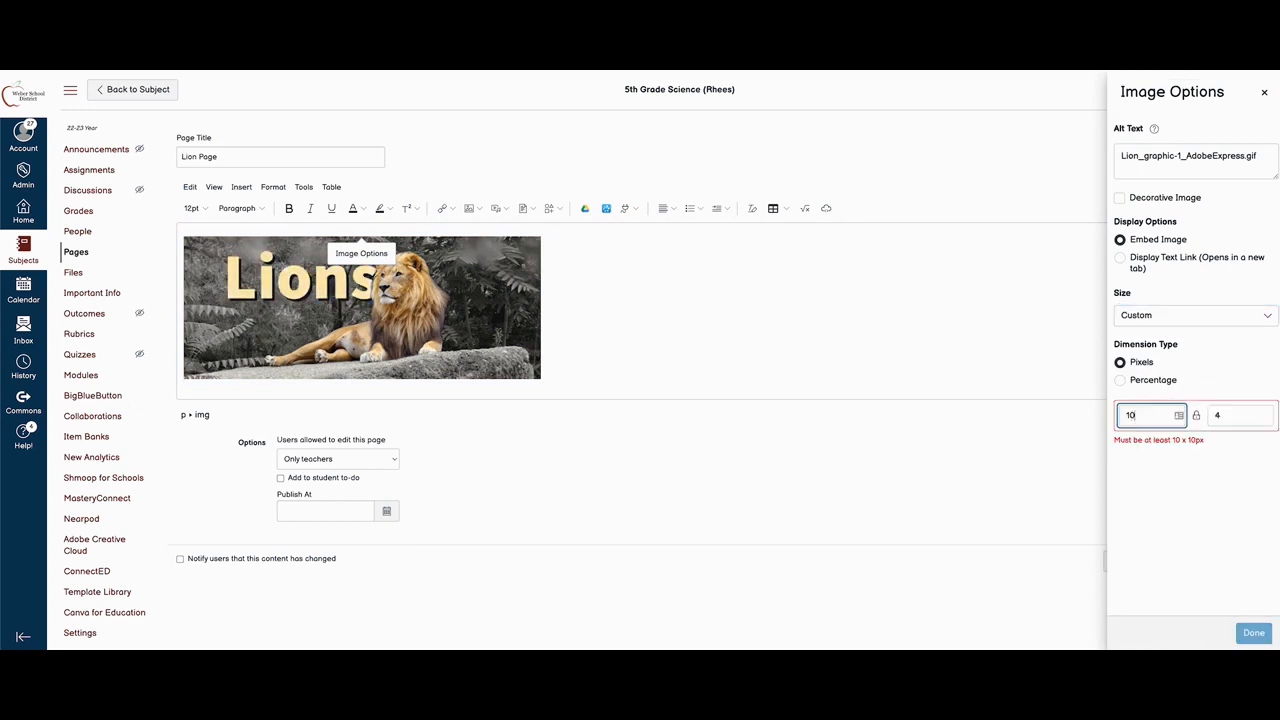
click(1253, 632)
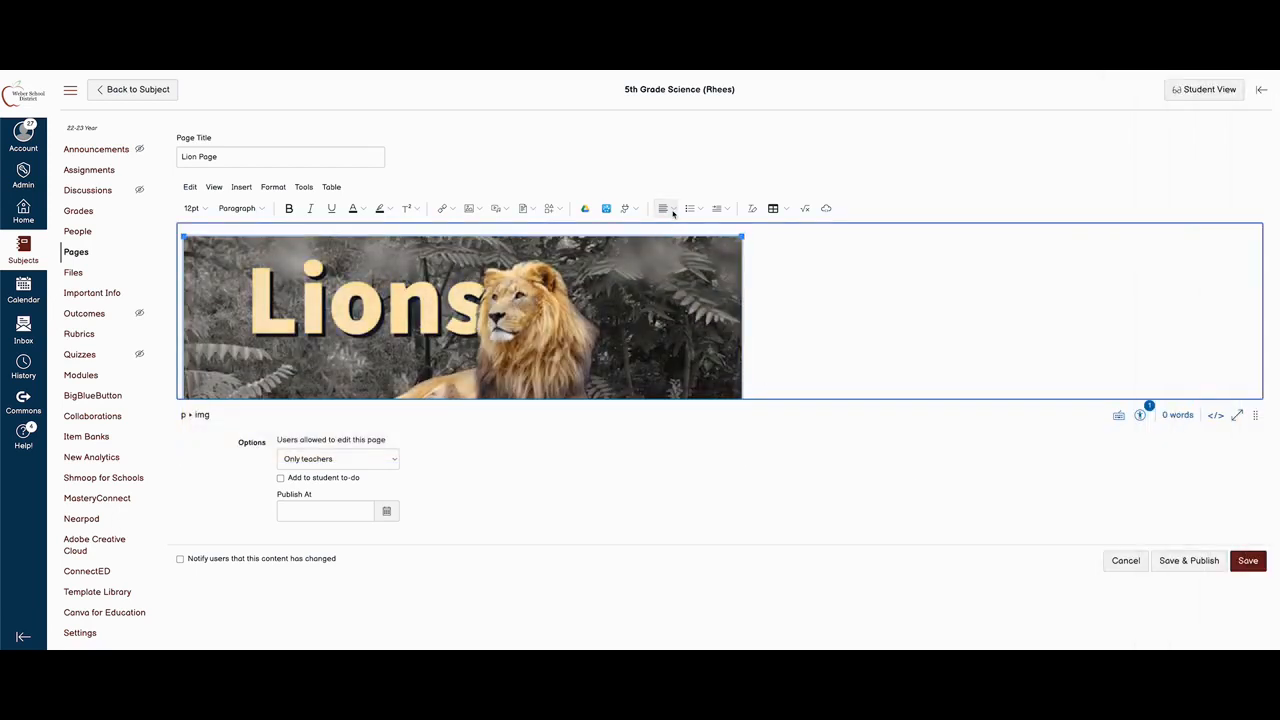
Center the lion image on the page and save the Lion Page.
click(666, 208)
click(677, 246)
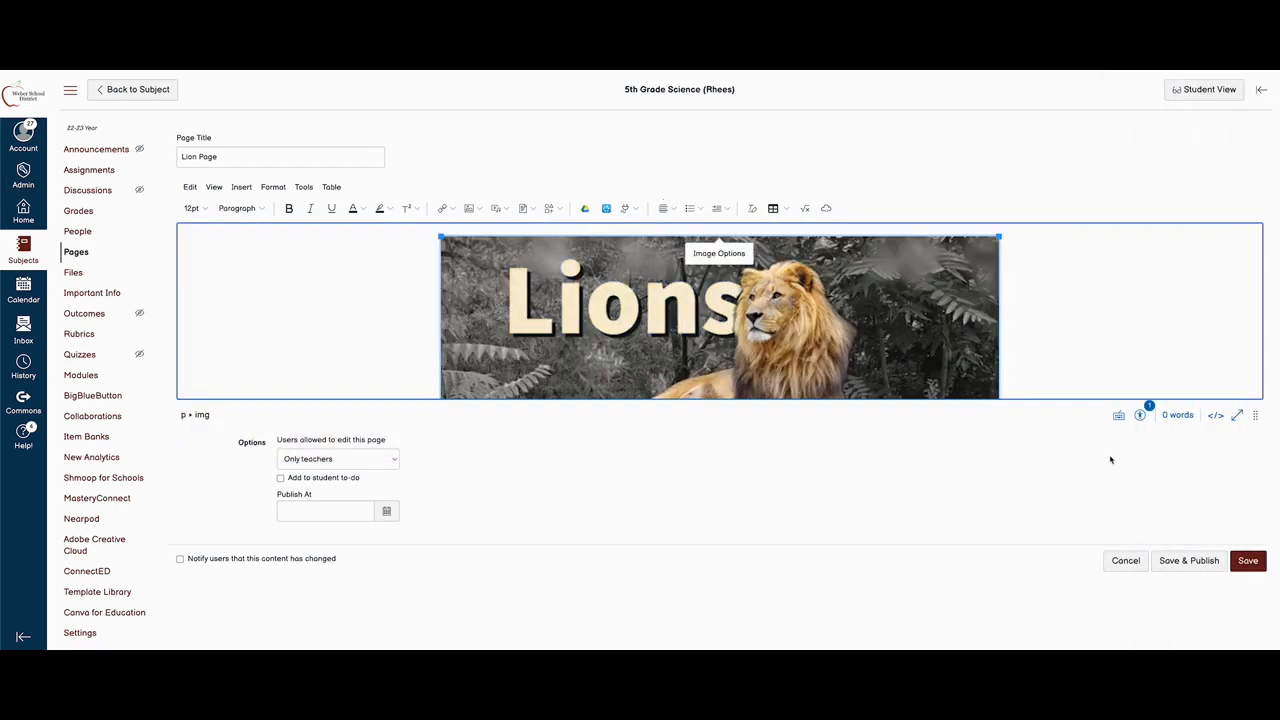
click(1247, 561)
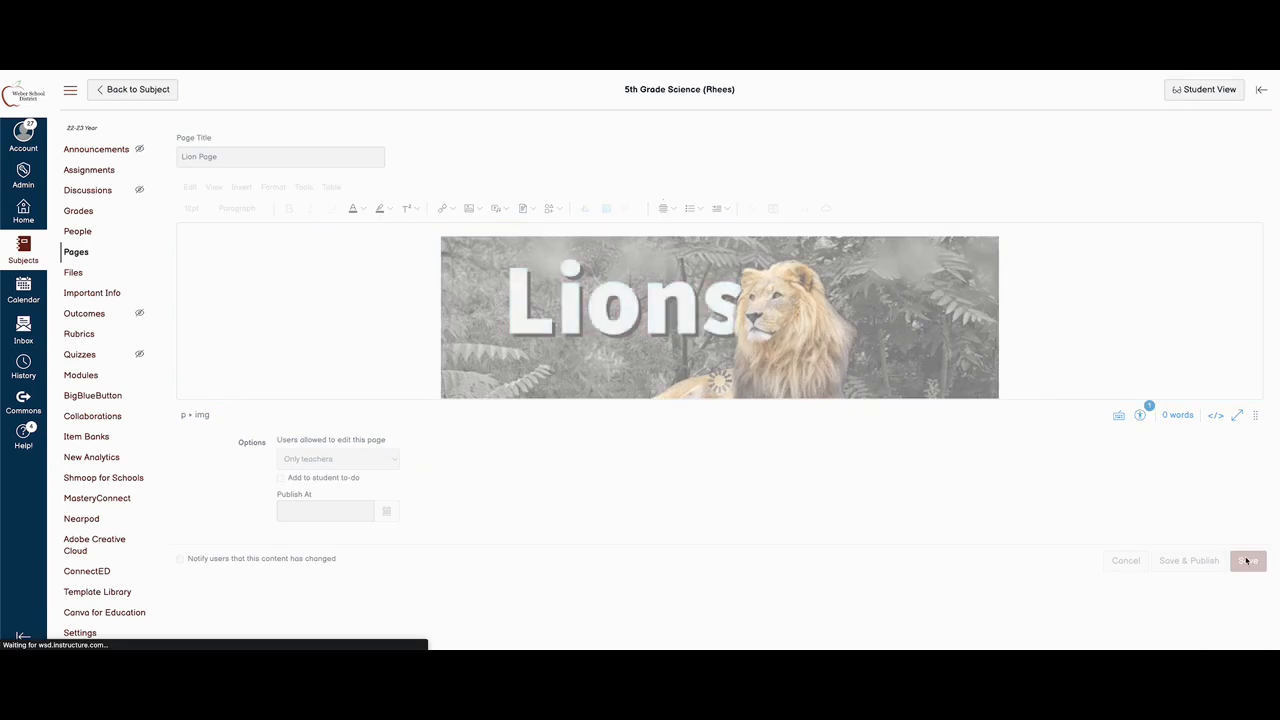